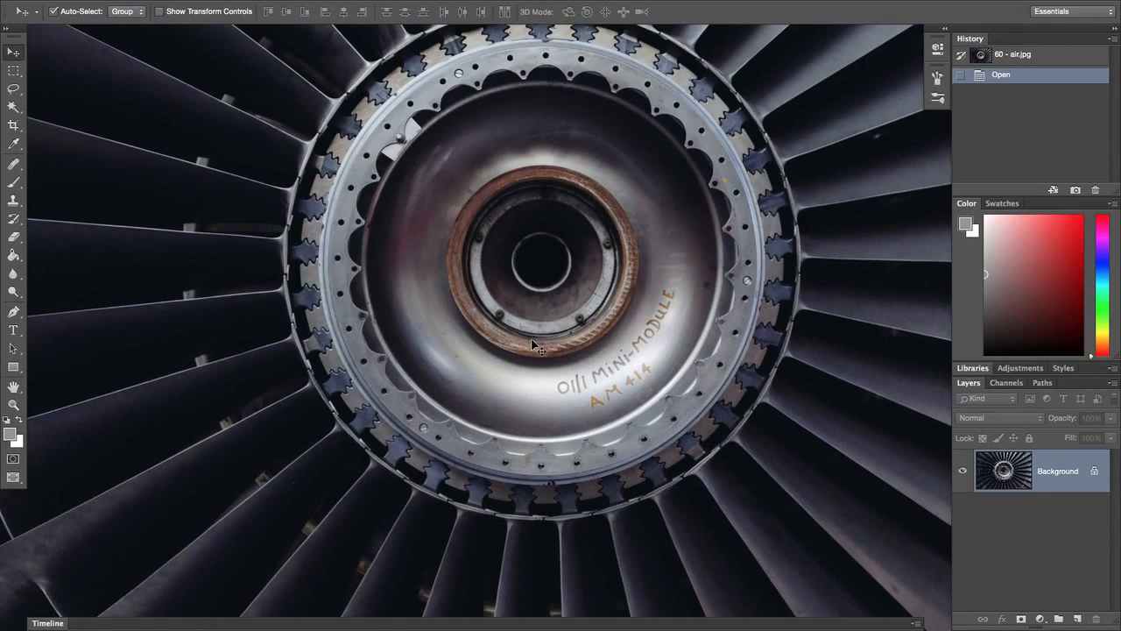
# Step: Choose the Clone Stamp tool and add a new empty layer above the background for the retouching
pyautogui.press('s')
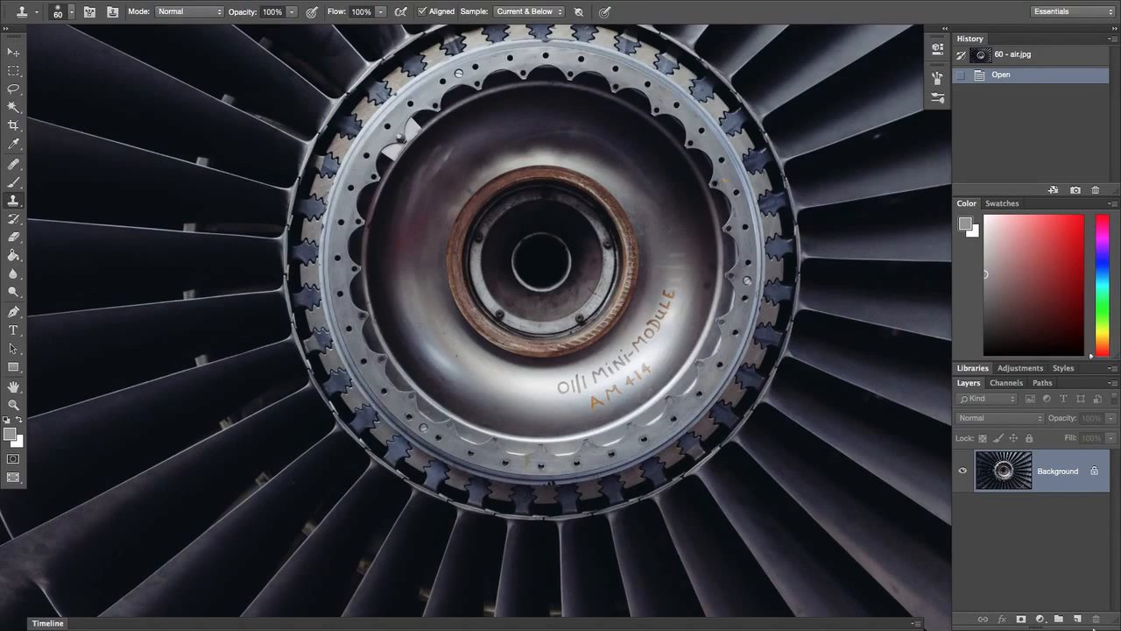
pyautogui.click(1078, 619)
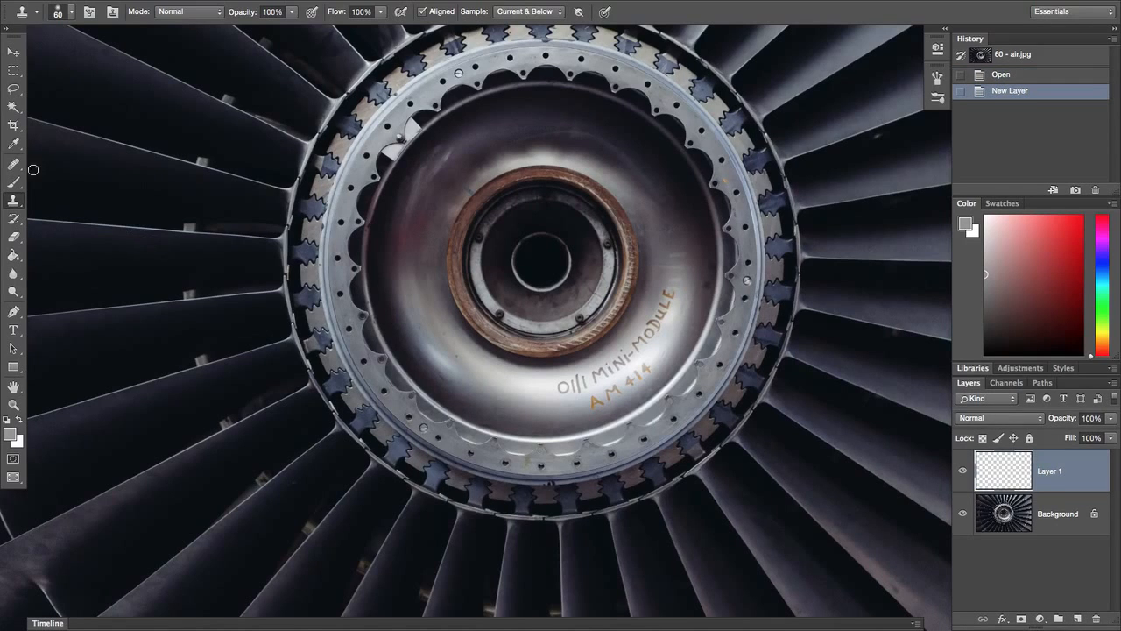
# Step: Try to clone clean metal over the first handwritten characters on the engine hub, and undo the stroke
pyautogui.keyDown('alt'); pyautogui.click(444, 337); pyautogui.keyUp('alt')
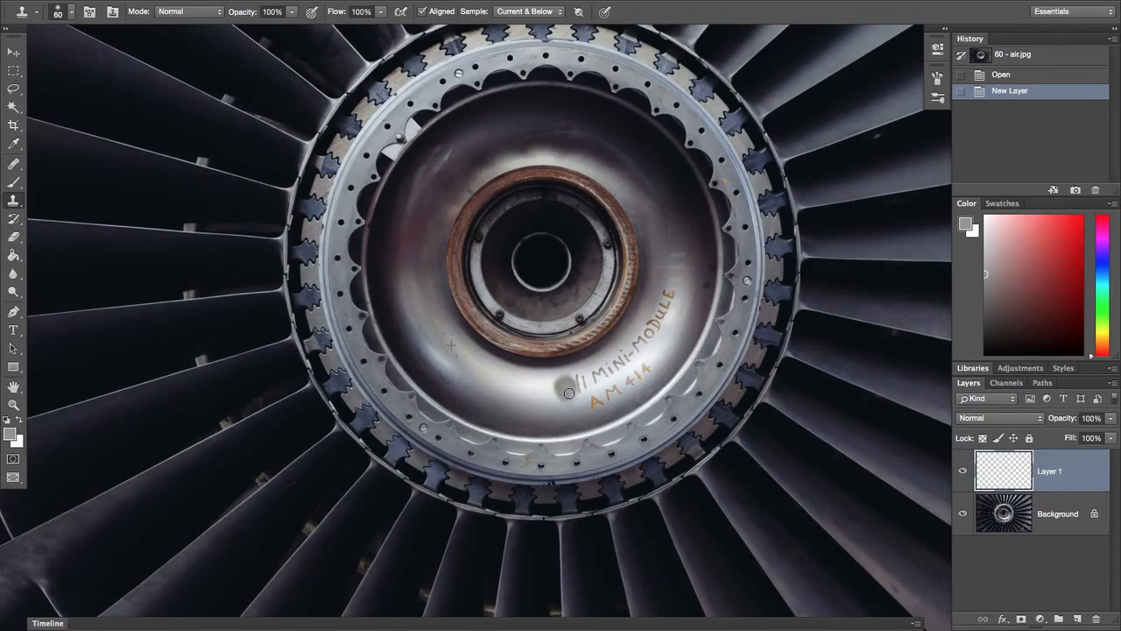
pyautogui.click(570, 393)
pyautogui.press('super+z')
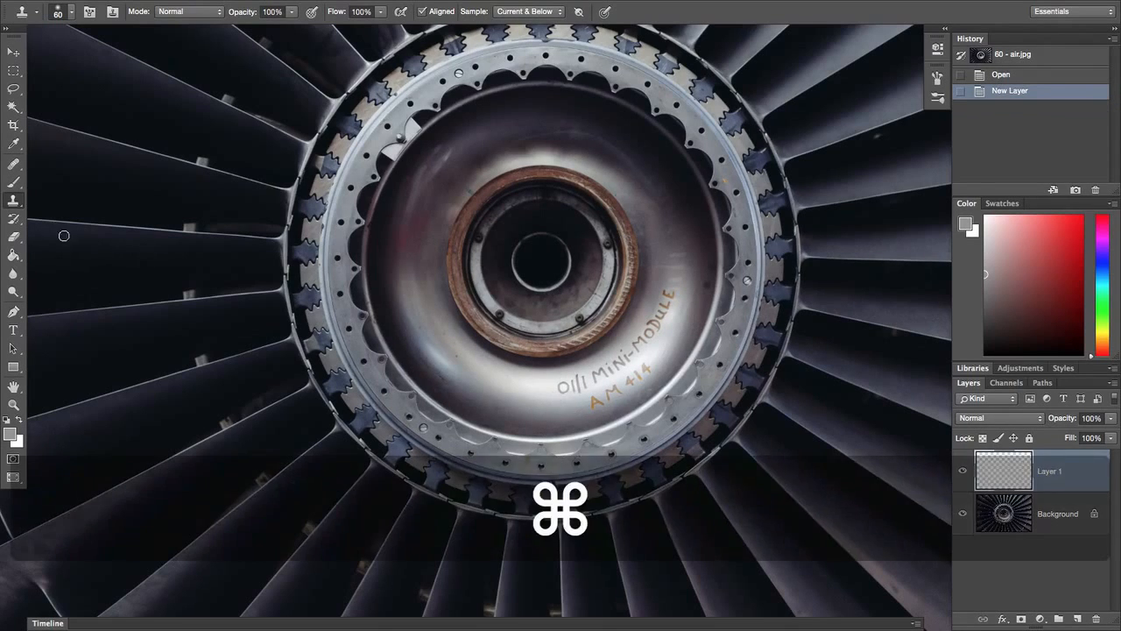
# Step: Remove the first characters of the "01/1 MINI-MODULE" marking with the Healing Brush, sampling clean metal from the same ring
pyautogui.press('j')
pyautogui.keyDown('alt'); pyautogui.click(449, 351); pyautogui.keyUp('alt')
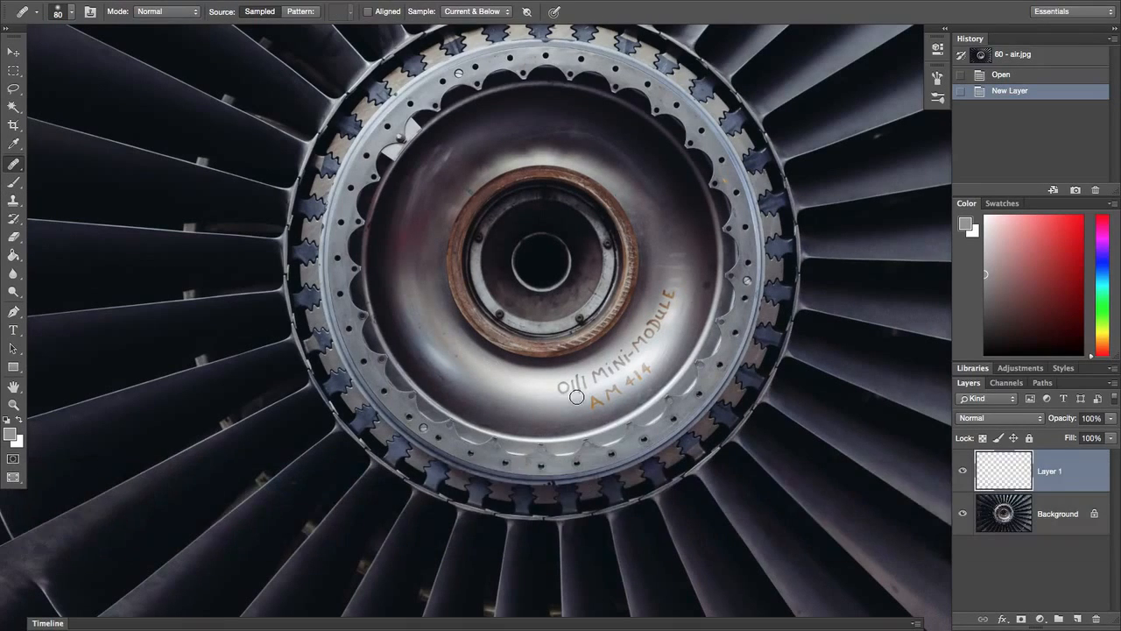
pyautogui.click(562, 386)
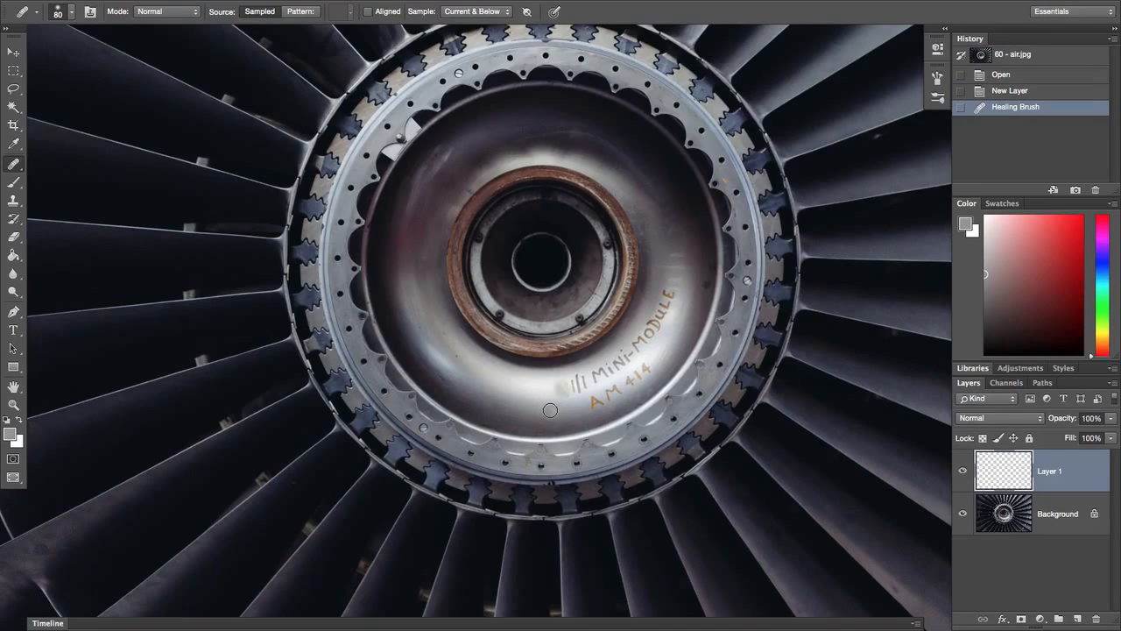
pyautogui.keyDown('alt'); pyautogui.click(461, 373); pyautogui.keyUp('alt')
pyautogui.moveTo(565, 393)
pyautogui.mouseDown()
pyautogui.moveTo(599, 375)
pyautogui.moveTo(572, 396)
pyautogui.mouseUp()
# Step: Try to heal over the remaining "NI-MODULE" lettering from a single metal sample, and undo the stroke
pyautogui.keyDown('alt'); pyautogui.click(507, 393); pyautogui.keyUp('alt')
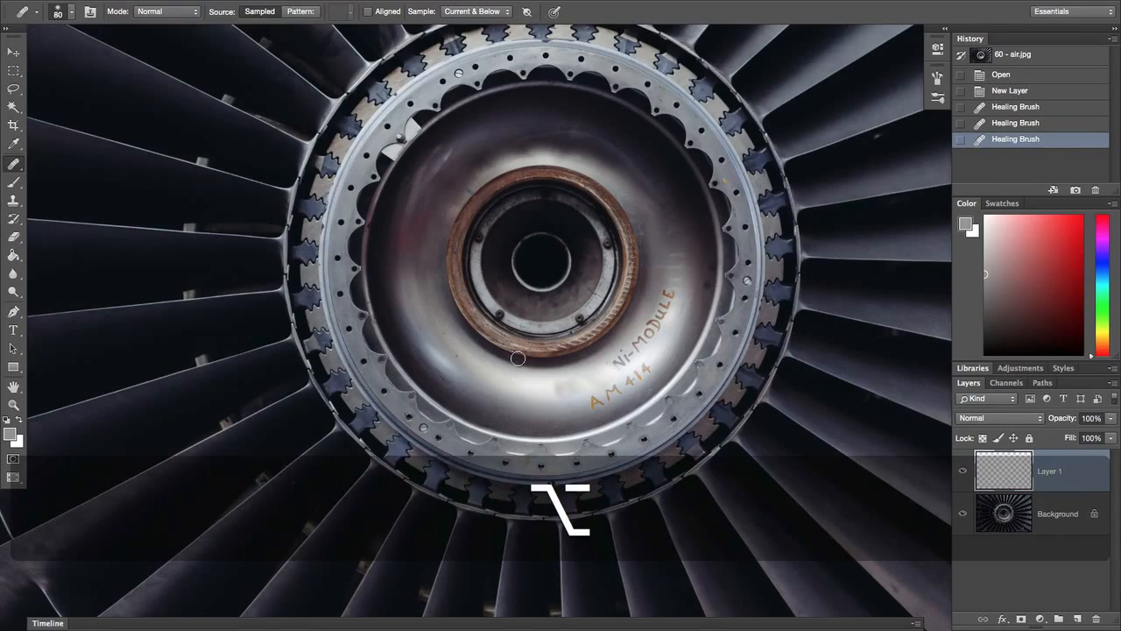
pyautogui.moveTo(613, 374)
pyautogui.mouseDown()
pyautogui.moveTo(644, 344)
pyautogui.moveTo(671, 282)
pyautogui.moveTo(608, 367)
pyautogui.mouseUp()
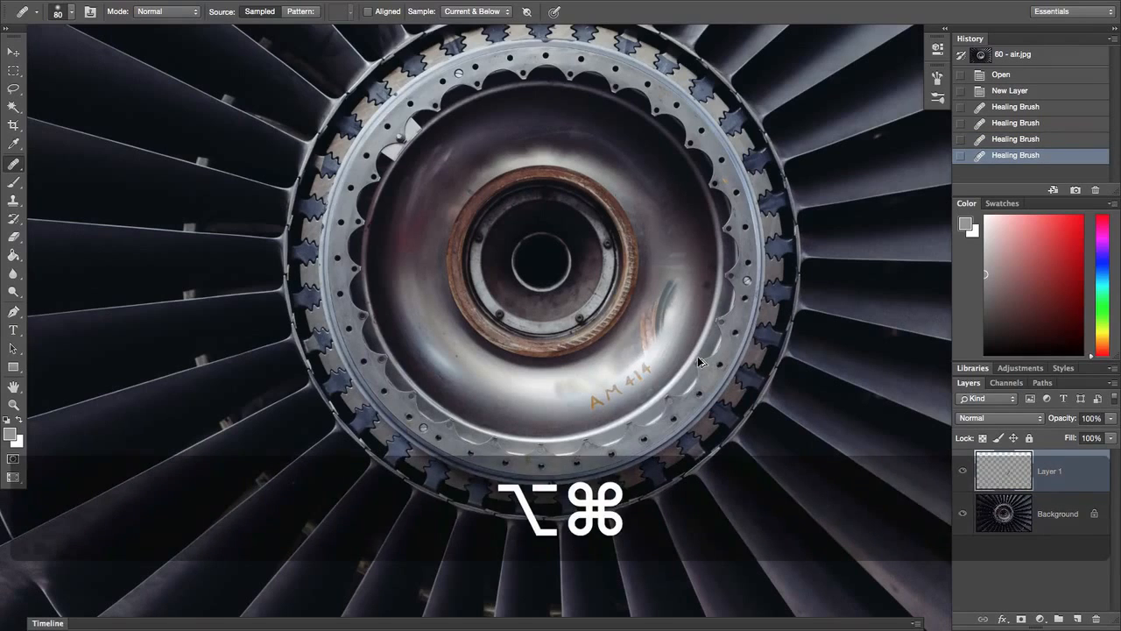
pyautogui.press('super+alt+z')
# Step: Heal the blotch where the first characters were and remove the "NI-" letters using nearby metal samples
pyautogui.keyDown('alt'); pyautogui.click(510, 391); pyautogui.keyUp('alt')
pyautogui.moveTo(558, 389); pyautogui.dragTo(555, 386)
pyautogui.press('super+plus')
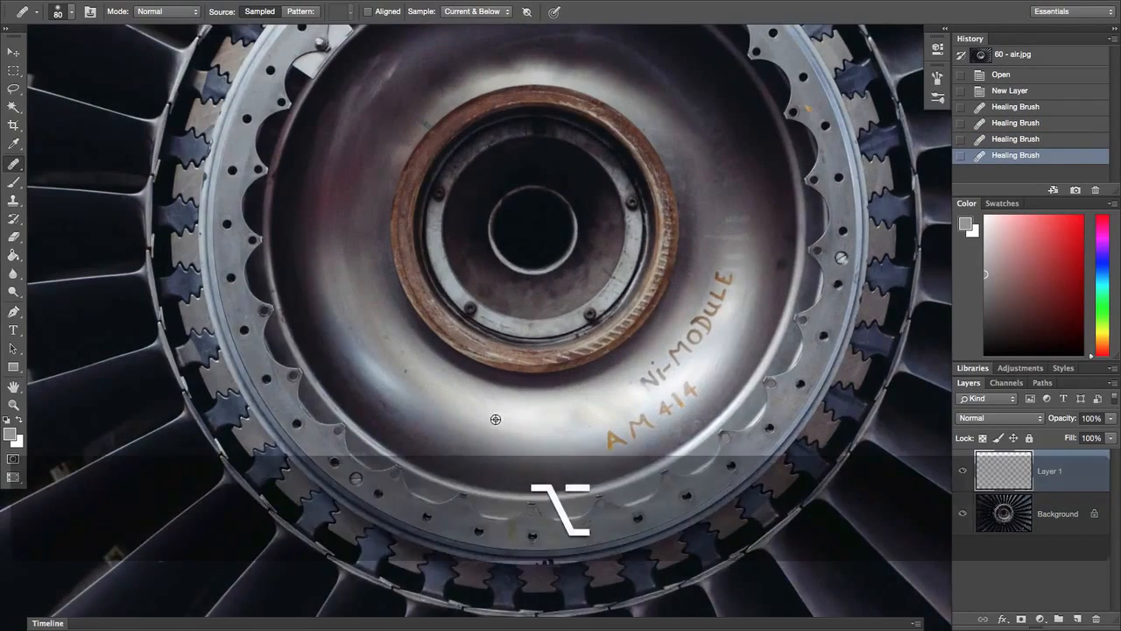
pyautogui.keyDown('alt'); pyautogui.click(496, 418); pyautogui.keyUp('alt')
pyautogui.moveTo(642, 397); pyautogui.dragTo(662, 360)
# Step: Reduce the Healing Brush to 45 px and remove the letter M of "MODULE" using metal sampled close beside it
pyautogui.keyDown('alt'); pyautogui.click(617, 406); pyautogui.keyUp('alt')
pyautogui.press('[')
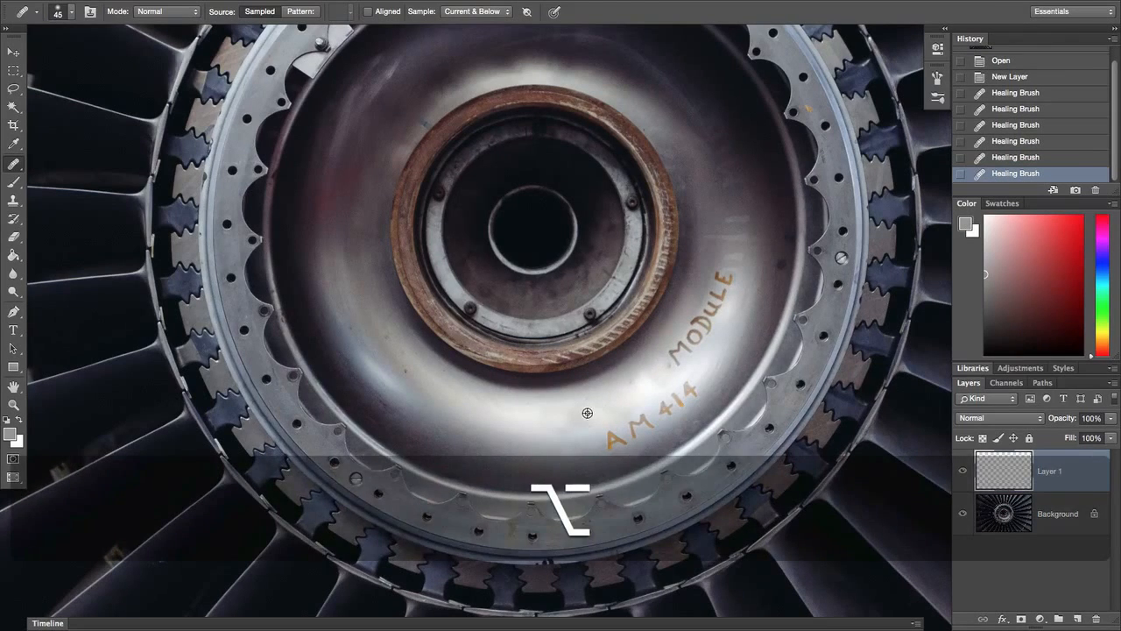
pyautogui.keyDown('alt'); pyautogui.click(588, 413); pyautogui.keyUp('alt')
pyautogui.click(670, 365)
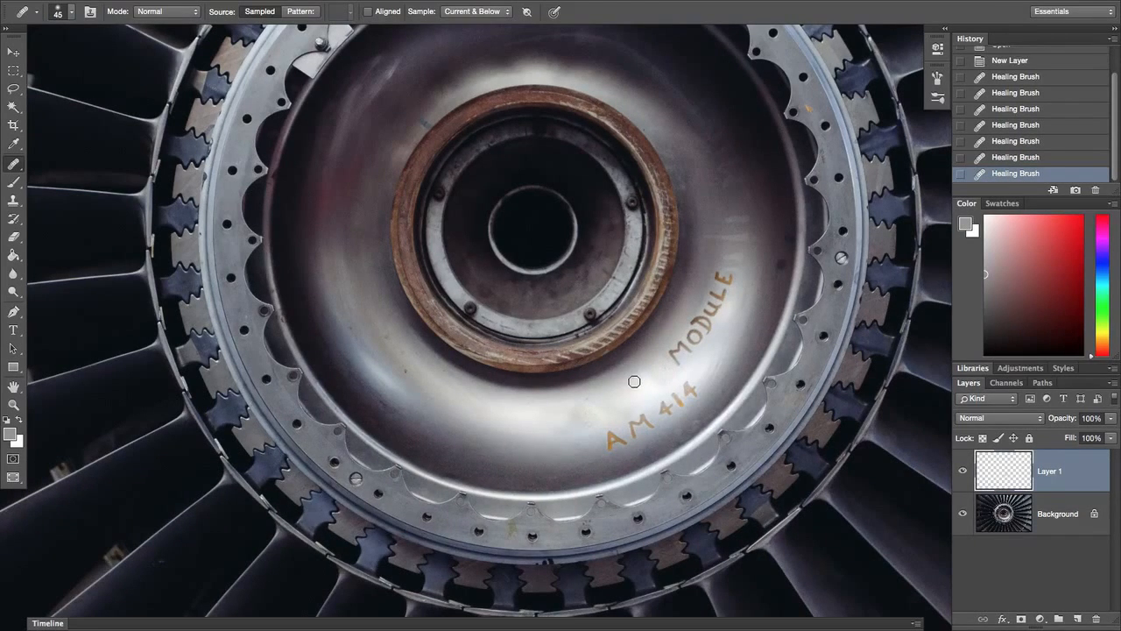
pyautogui.keyDown('alt'); pyautogui.click(634, 383); pyautogui.keyUp('alt')
pyautogui.click(671, 354)
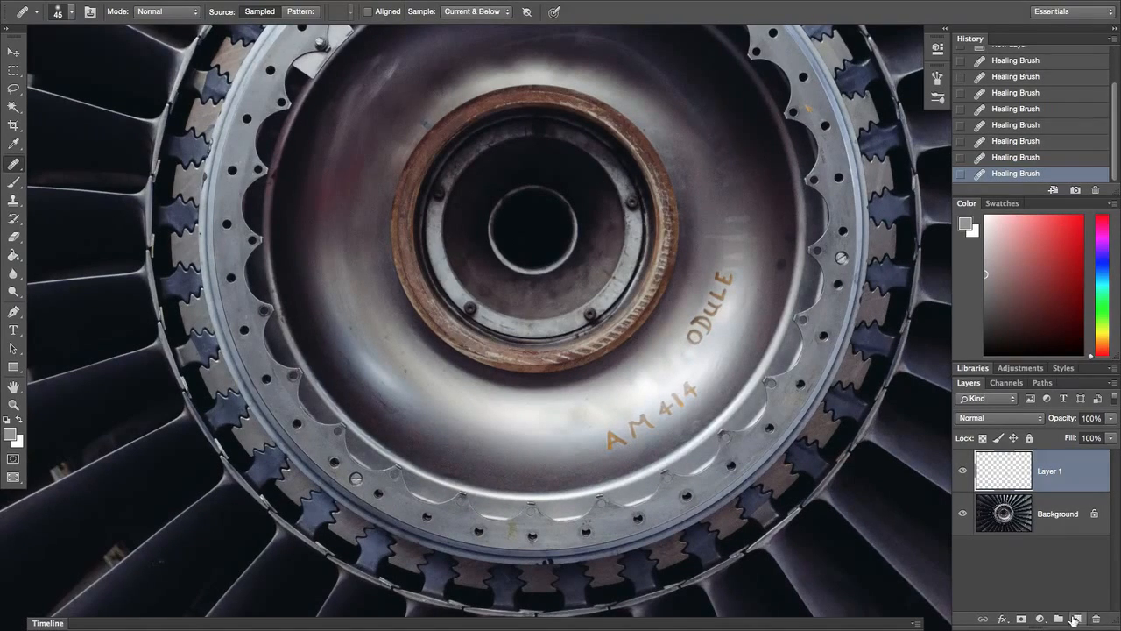
# Step: Add a Curves adjustment layer on top that darkens the midtones and highlights, and compare the image with and without it
pyautogui.click(1041, 618)
pyautogui.click(1020, 446)
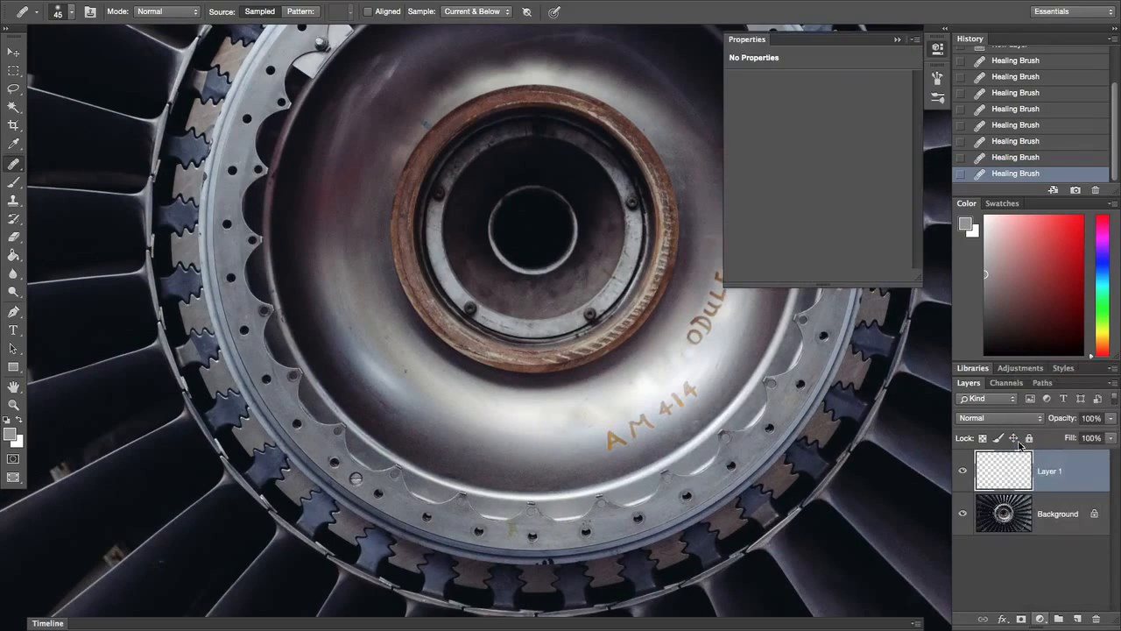
pyautogui.moveTo(868, 166); pyautogui.dragTo(864, 138)
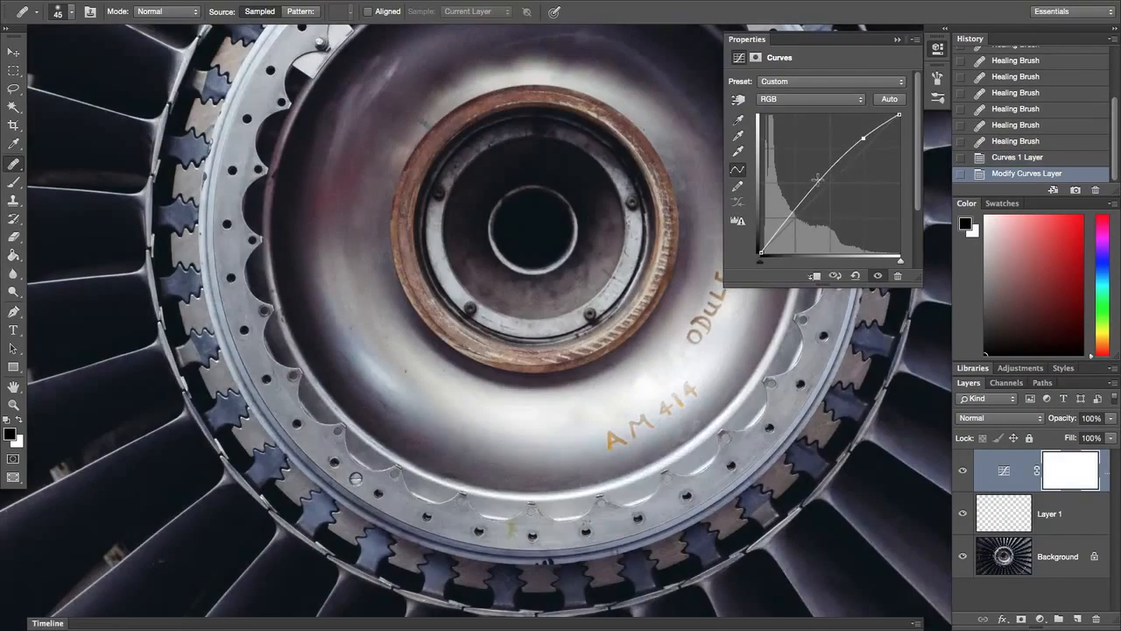
pyautogui.moveTo(816, 180); pyautogui.dragTo(816, 222)
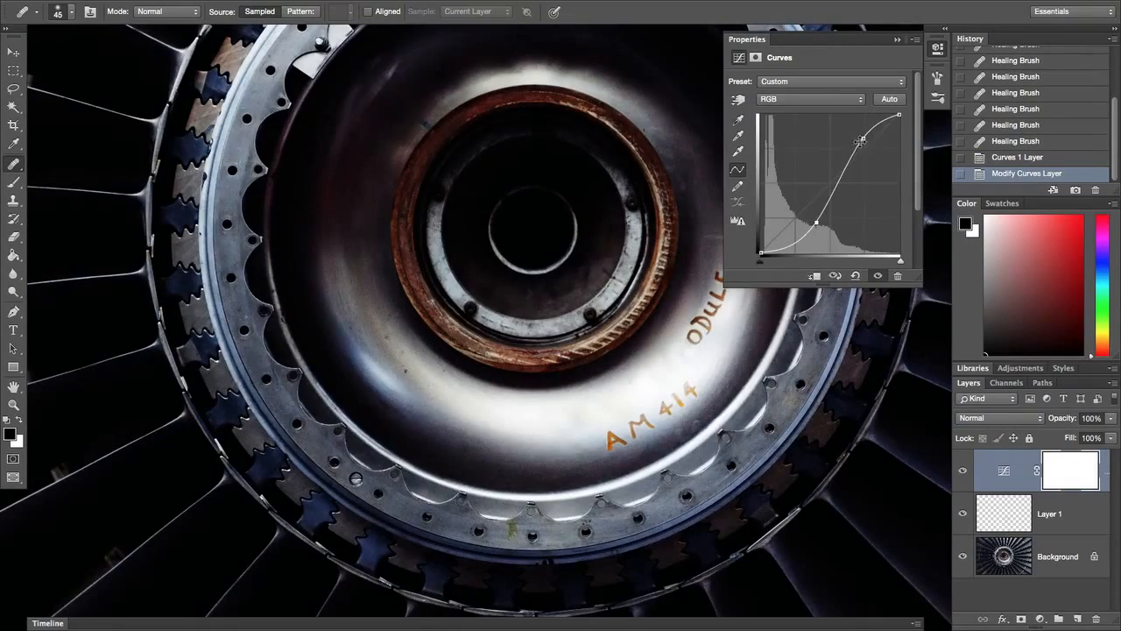
pyautogui.moveTo(862, 140); pyautogui.dragTo(878, 168)
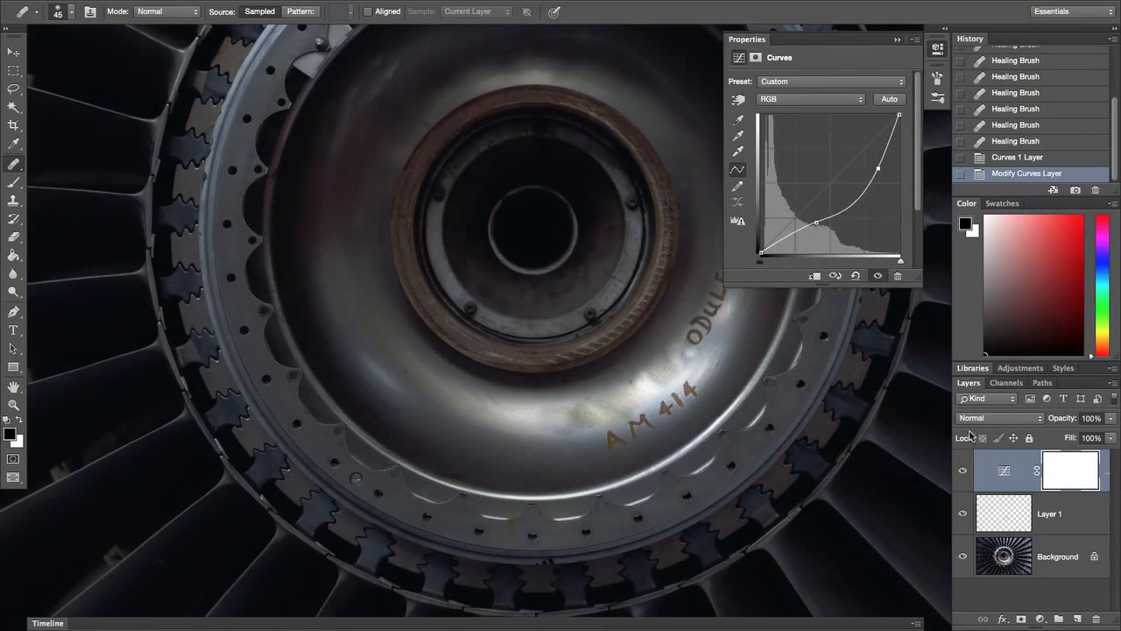
pyautogui.moveTo(818, 222); pyautogui.dragTo(818, 226)
pyautogui.click(964, 471)
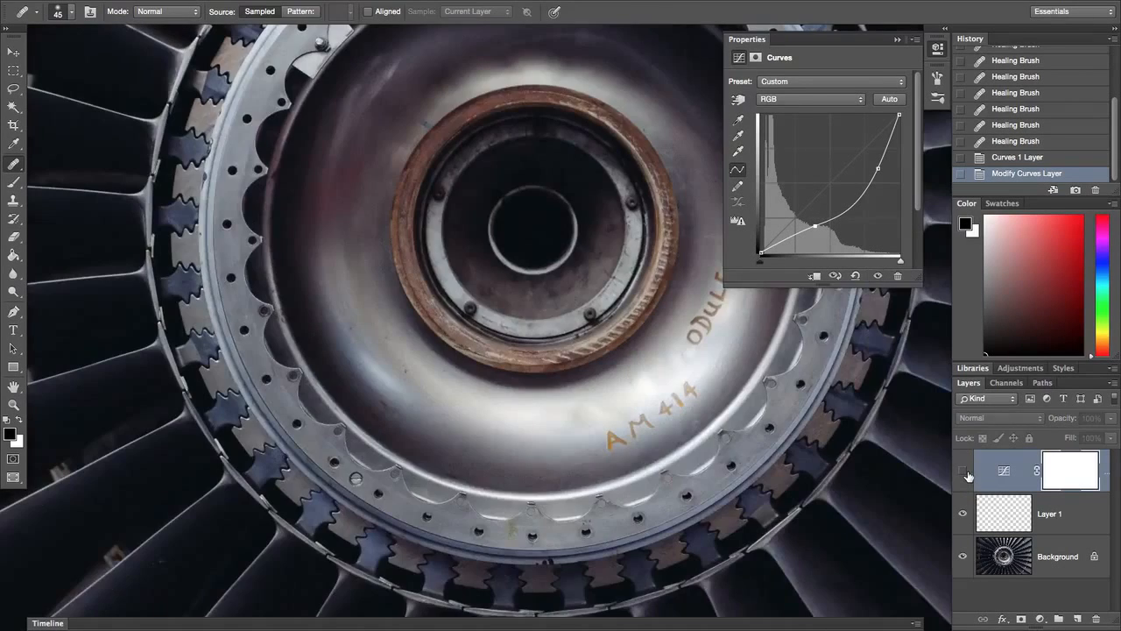
pyautogui.click(964, 472)
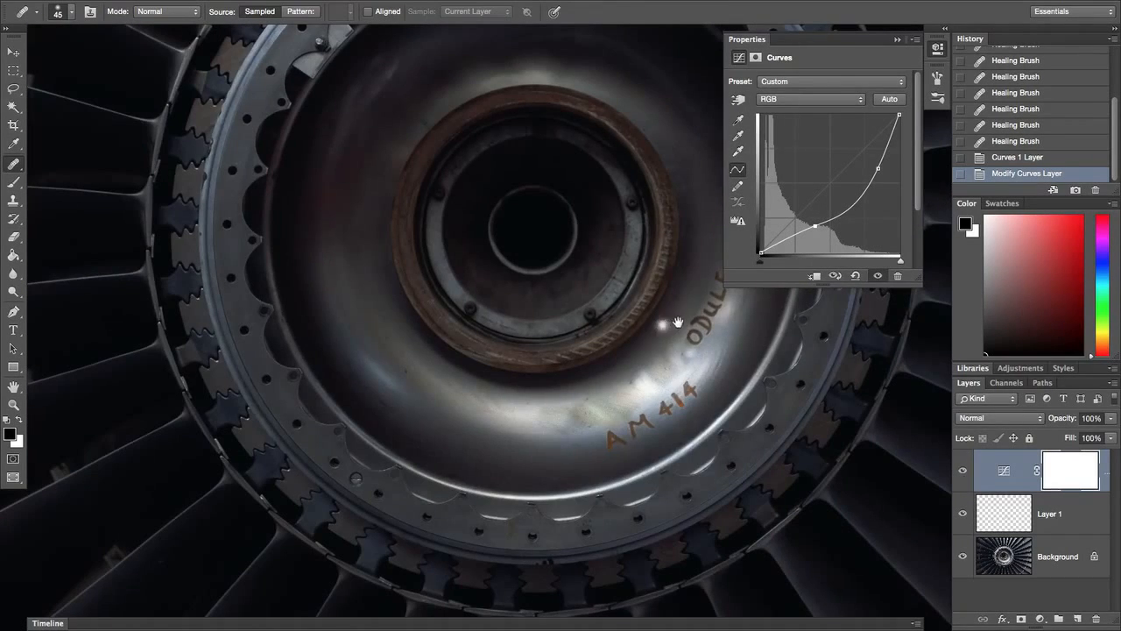
# Step: Remove the remaining "ODULE" letters on Layer 1 with the Healing Brush, resampling metal around the lettering
pyautogui.moveTo(671, 326); pyautogui.dragTo(557, 342)
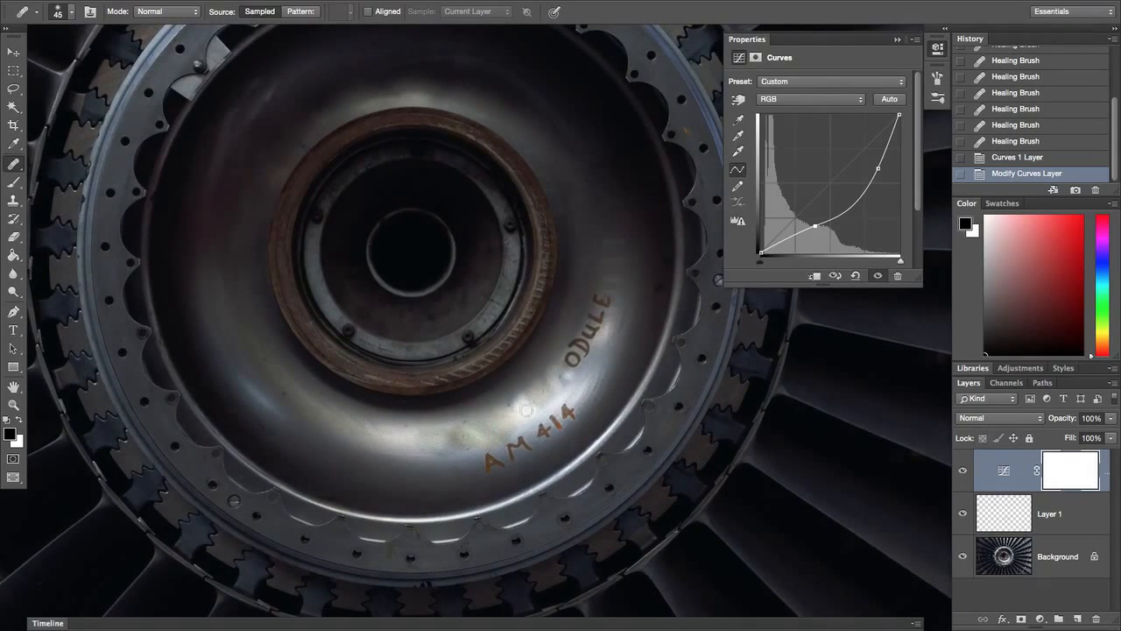
pyautogui.click(1050, 515)
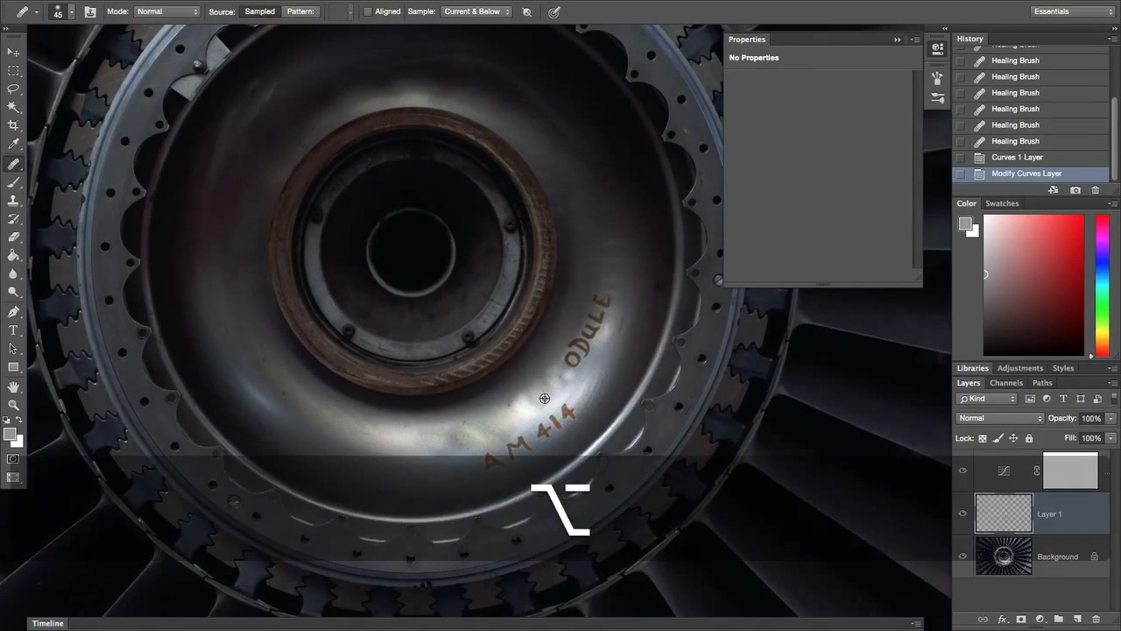
pyautogui.moveTo(567, 360)
pyautogui.mouseDown()
pyautogui.moveTo(585, 353)
pyautogui.moveTo(607, 302)
pyautogui.moveTo(598, 300)
pyautogui.moveTo(599, 317)
pyautogui.mouseUp()
pyautogui.keyDown('alt'); pyautogui.click(565, 377); pyautogui.keyUp('alt')
pyautogui.keyDown('alt'); pyautogui.click(577, 360); pyautogui.keyUp('alt')
pyautogui.keyDown('alt'); pyautogui.click(616, 280); pyautogui.keyUp('alt')
pyautogui.keyDown('alt'); pyautogui.click(603, 284); pyautogui.keyUp('alt')
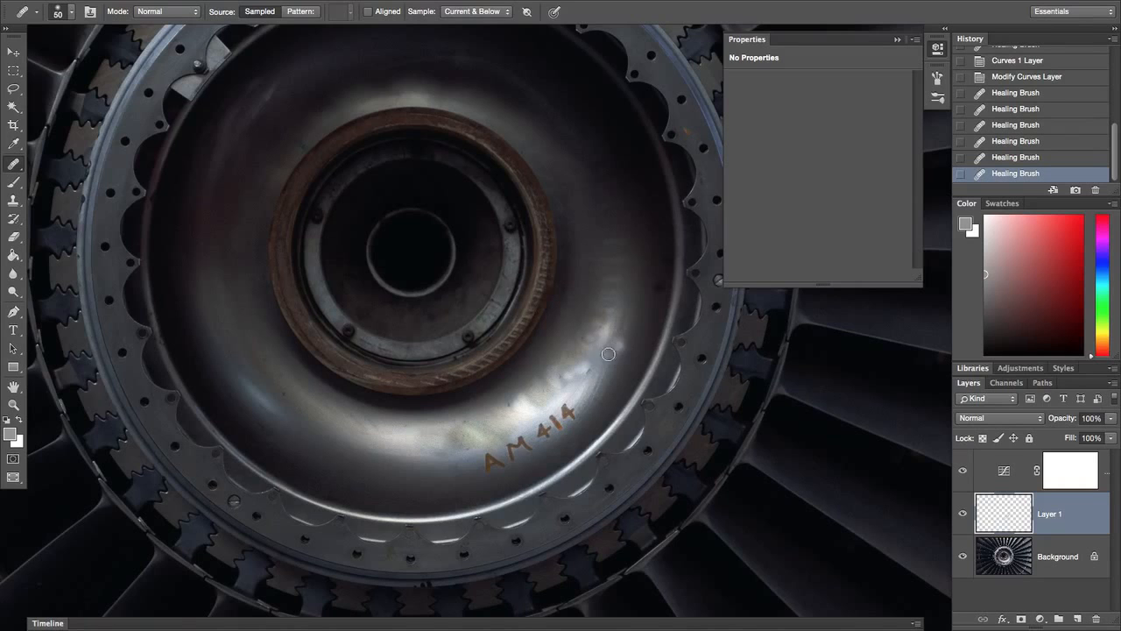
# Step: Try to heal the discoloured patch beside "AM 414" with a 90 px brush and several metal samples, undoing the attempts
pyautogui.press(']')
pyautogui.keyDown('alt'); pyautogui.click(394, 437); pyautogui.keyUp('alt')
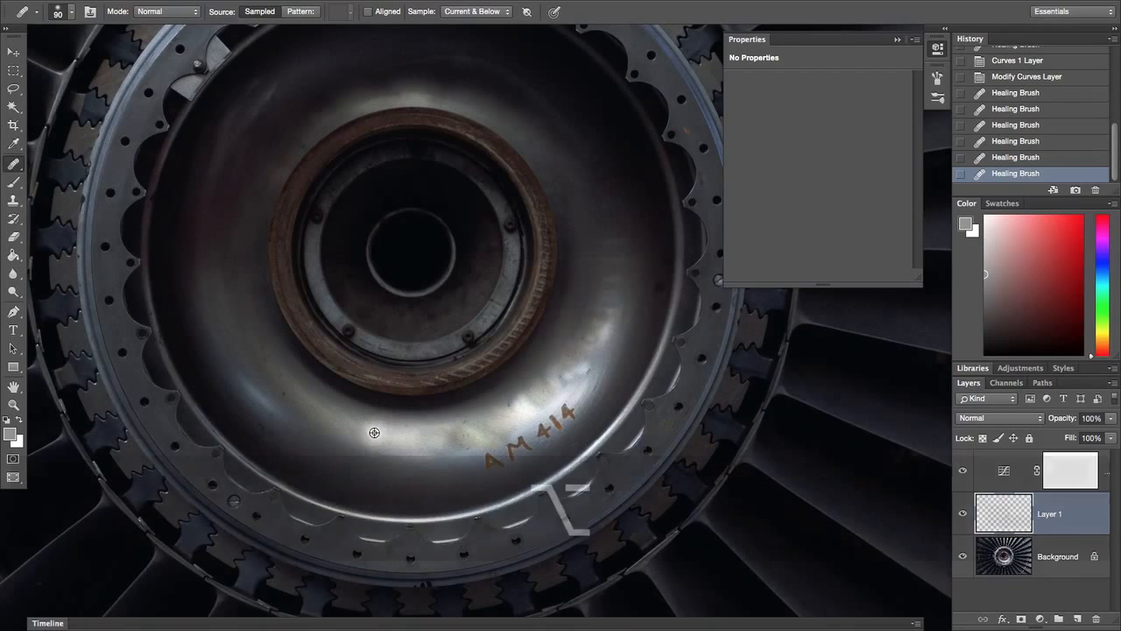
pyautogui.keyDown('alt'); pyautogui.click(408, 437); pyautogui.keyUp('alt')
pyautogui.moveTo(474, 435); pyautogui.dragTo(468, 439)
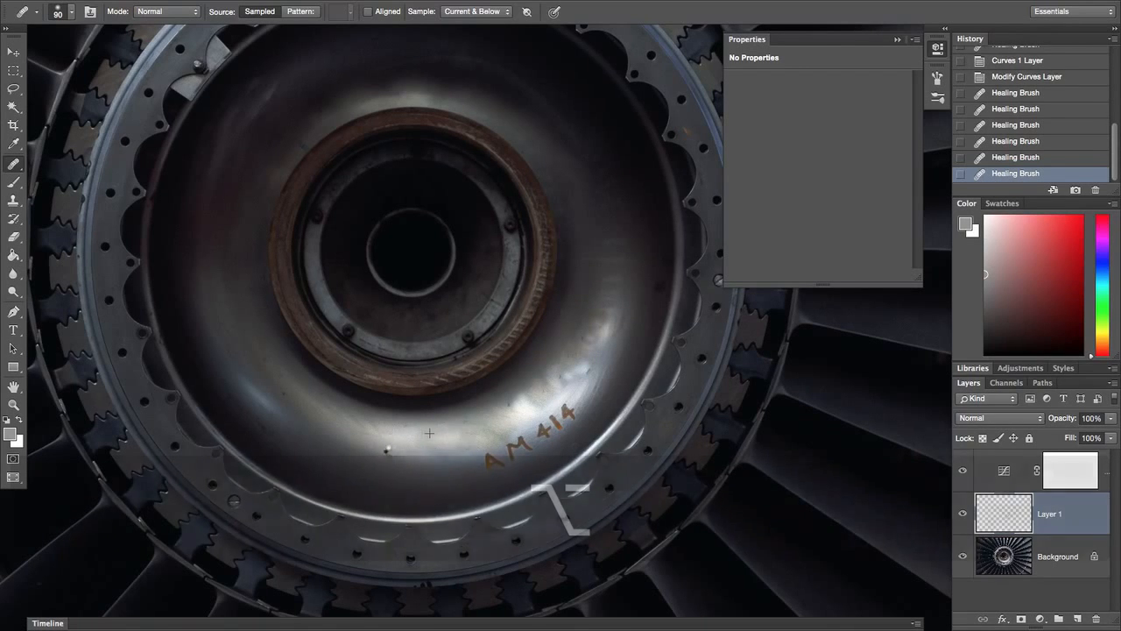
pyautogui.keyDown('alt'); pyautogui.click(428, 448); pyautogui.keyUp('alt')
pyautogui.press('super+z')
pyautogui.keyDown('alt'); pyautogui.click(388, 443); pyautogui.keyUp('alt')
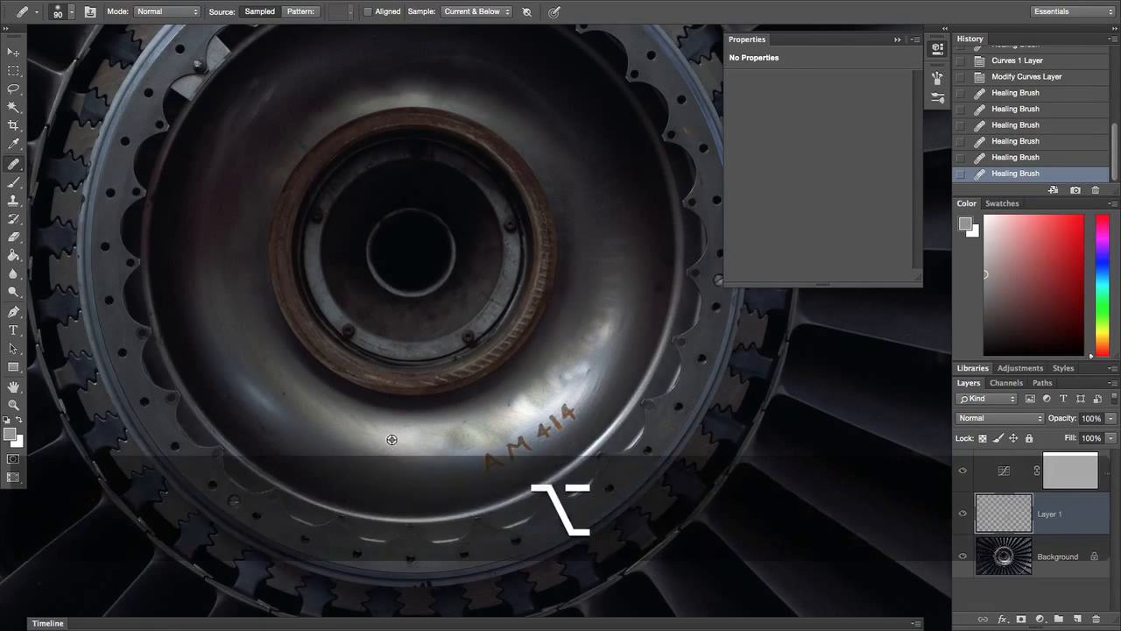
pyautogui.moveTo(452, 441)
pyautogui.mouseDown()
pyautogui.moveTo(435, 479)
pyautogui.moveTo(413, 448)
pyautogui.moveTo(476, 440)
pyautogui.moveTo(434, 468)
pyautogui.mouseUp()
pyautogui.press('super+z')
pyautogui.keyDown('alt'); pyautogui.click(450, 439); pyautogui.keyUp('alt')
pyautogui.press('super+z')
# Step: Remove the letters "AM" of the "AM 414" marking with a 60 px Healing Brush, sampling the darker metal beside them
pyautogui.scroll(-5, 489, 453)
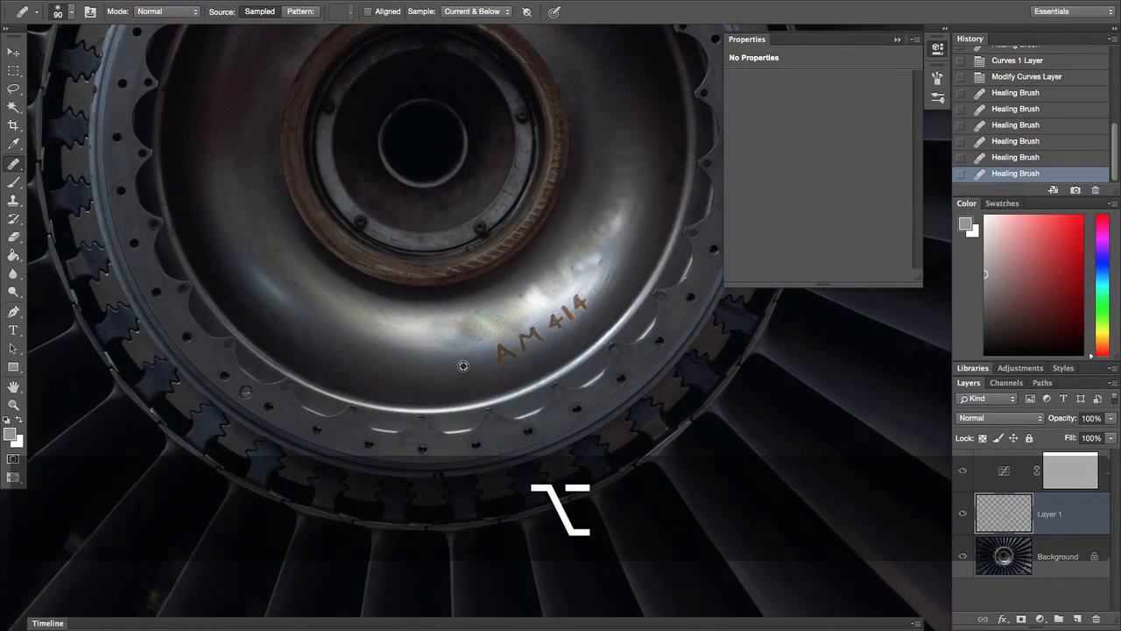
pyautogui.keyDown('alt'); pyautogui.click(464, 365); pyautogui.keyUp('alt')
pyautogui.click(498, 353)
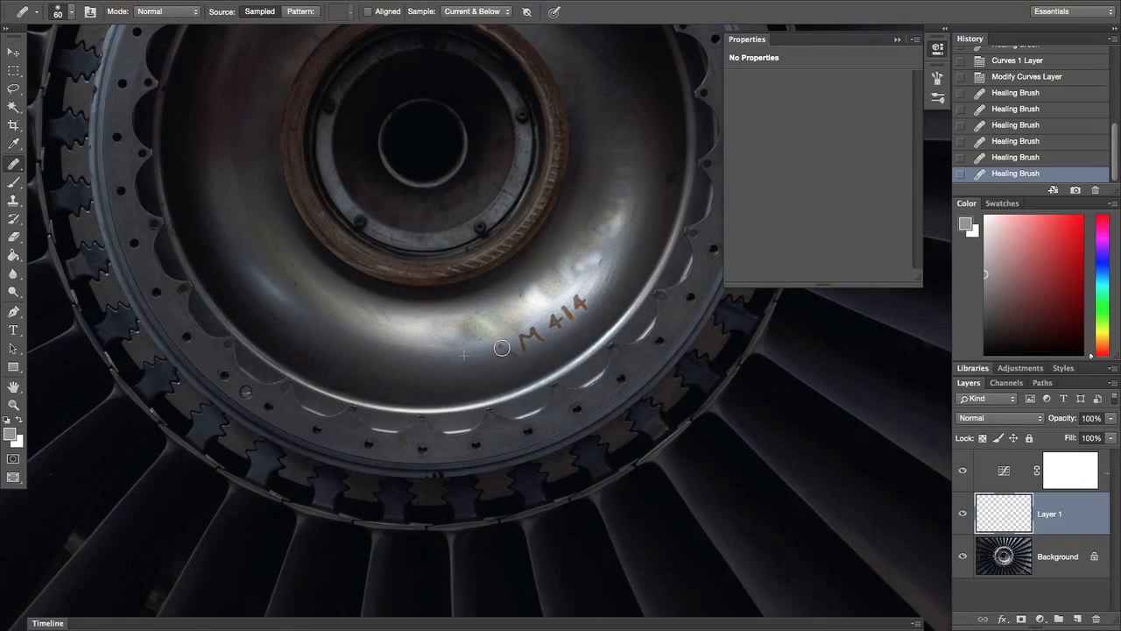
pyautogui.moveTo(499, 346); pyautogui.dragTo(526, 343)
pyautogui.keyDown('alt'); pyautogui.click(461, 365); pyautogui.keyUp('alt')
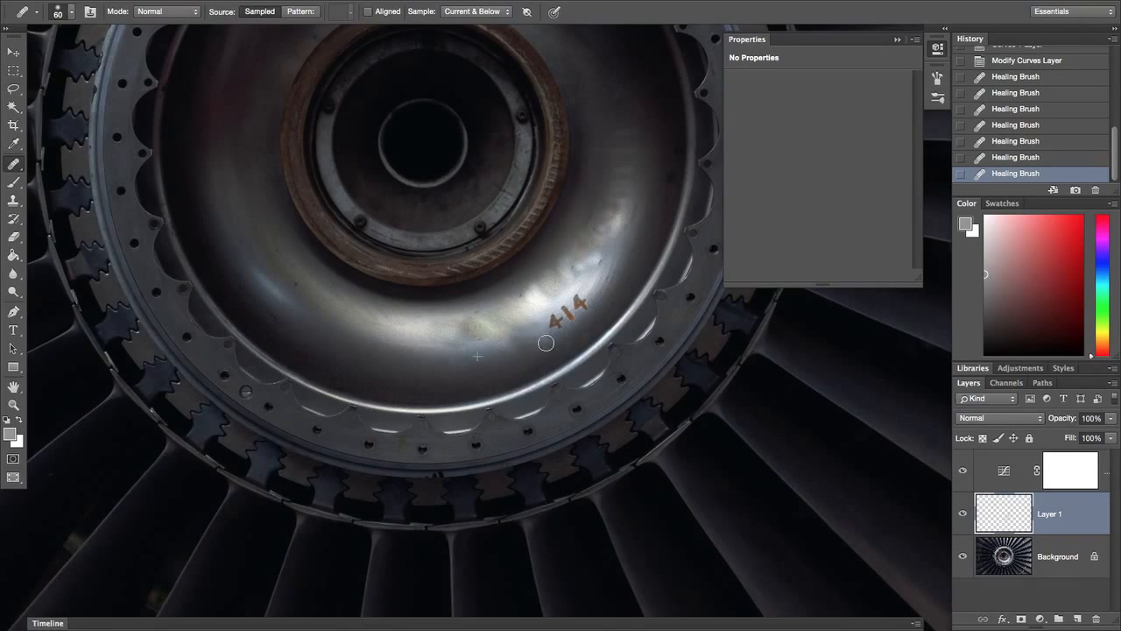
pyautogui.moveTo(545, 342); pyautogui.dragTo(534, 354)
# Step: Remove the number "414" from the metal ring with the Healing Brush, sampling matching metal just beside the digits
pyautogui.keyDown('alt'); pyautogui.click(532, 342); pyautogui.keyUp('alt')
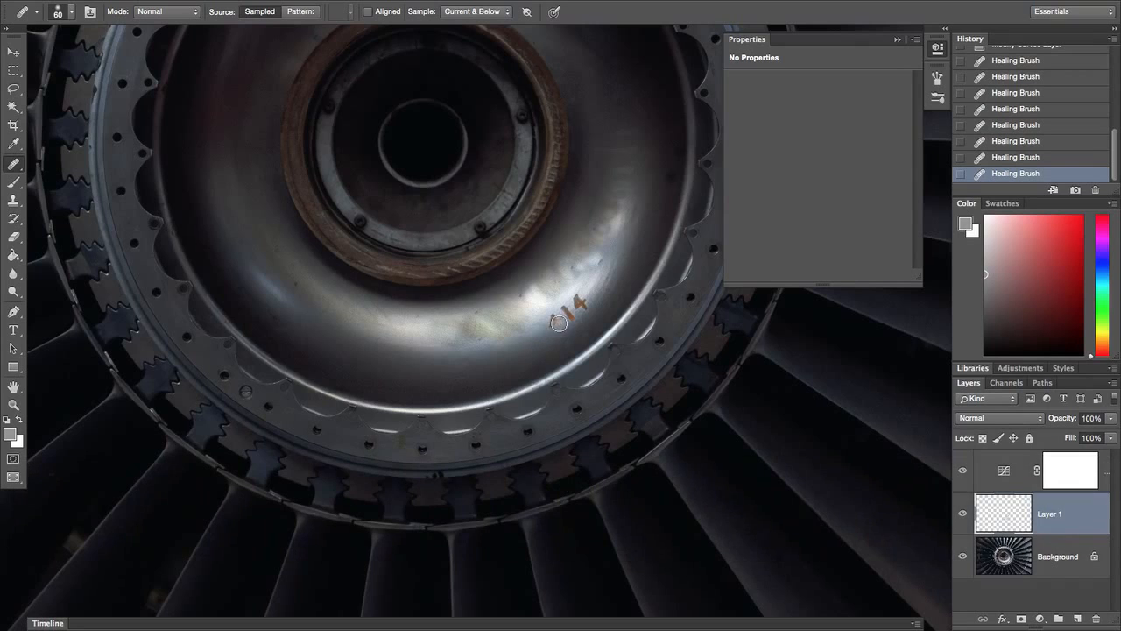
pyautogui.keyDown('alt'); pyautogui.click(532, 343); pyautogui.keyUp('alt')
pyautogui.click(551, 325)
pyautogui.keyDown('alt'); pyautogui.click(537, 338); pyautogui.keyUp('alt')
pyautogui.moveTo(563, 308)
pyautogui.mouseDown()
pyautogui.moveTo(577, 315)
pyautogui.moveTo(551, 327)
pyautogui.moveTo(575, 298)
pyautogui.moveTo(559, 315)
pyautogui.mouseUp()
pyautogui.keyDown('alt'); pyautogui.click(544, 331); pyautogui.keyUp('alt')
pyautogui.keyDown('alt'); pyautogui.click(539, 338); pyautogui.keyUp('alt')
pyautogui.click(563, 314)
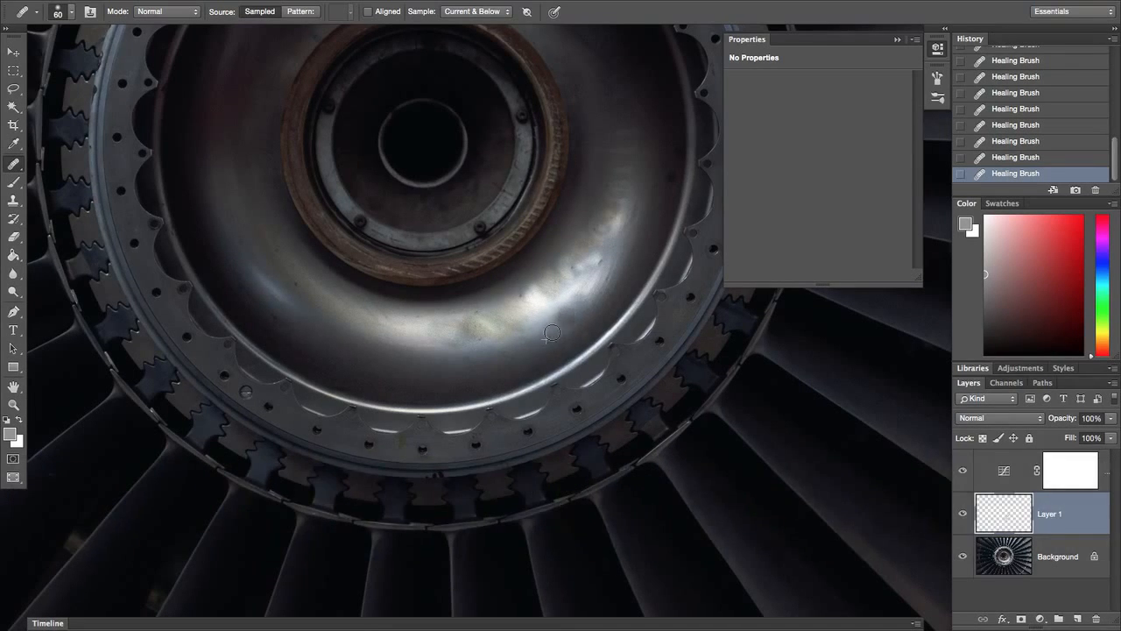
pyautogui.keyDown('alt'); pyautogui.click(548, 333); pyautogui.keyUp('alt')
pyautogui.click(760, 436)
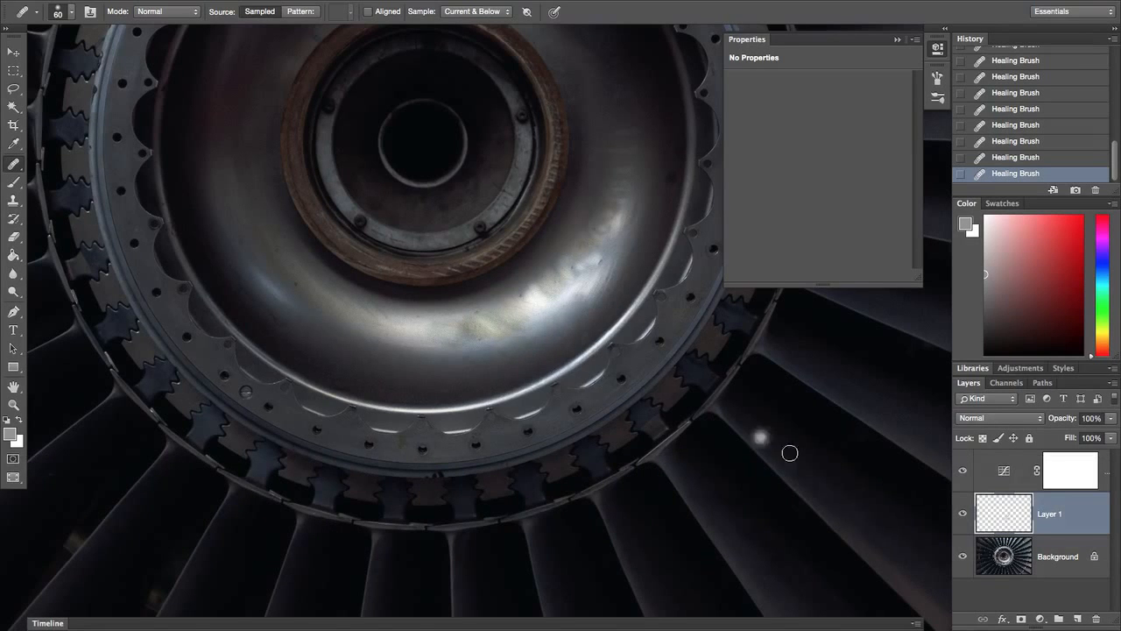
# Step: Add a new layer above Layer 1 and heal the discoloured patch on the lower part of the metal ring
pyautogui.click(1079, 620)
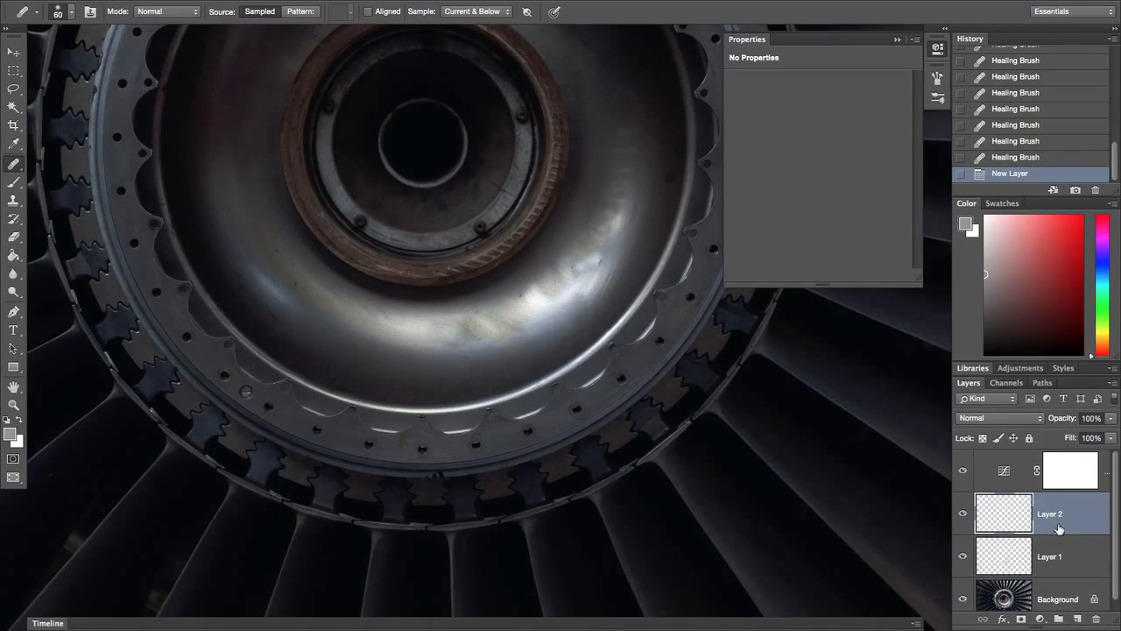
pyautogui.keyDown('alt'); pyautogui.click(399, 328); pyautogui.keyUp('alt')
pyautogui.click(473, 337)
pyautogui.press('super+z')
pyautogui.press('super+z')
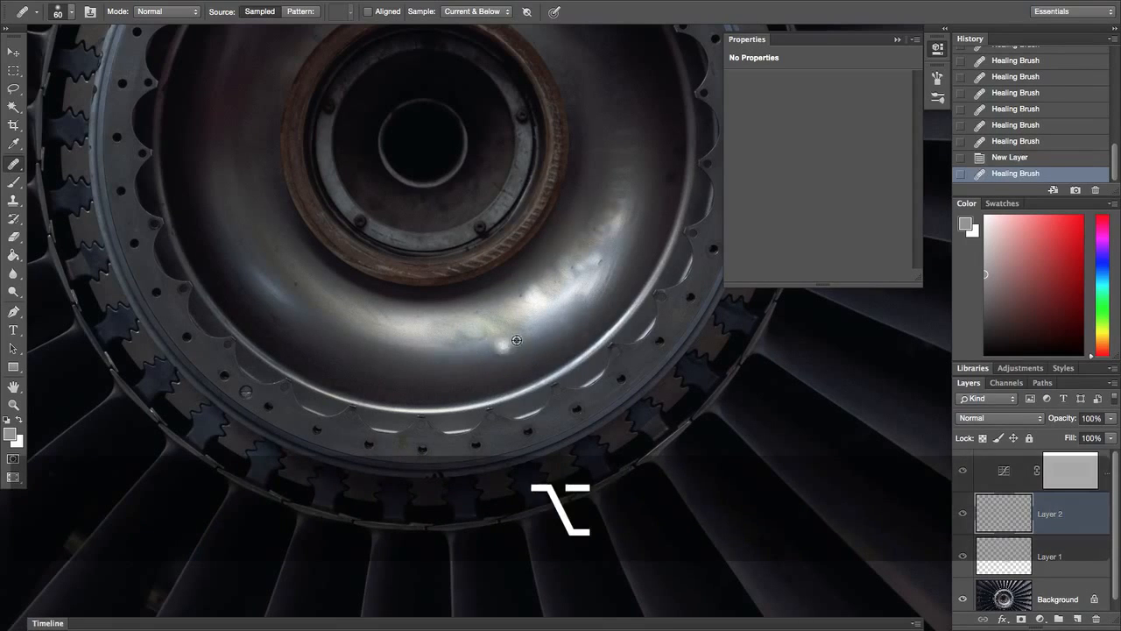
pyautogui.keyDown('alt'); pyautogui.click(543, 334); pyautogui.keyUp('alt')
pyautogui.moveTo(497, 338)
pyautogui.mouseDown()
pyautogui.moveTo(508, 330)
pyautogui.moveTo(498, 335)
pyautogui.mouseUp()
pyautogui.moveTo(456, 358); pyautogui.dragTo(454, 344)
# Step: Smooth the ring's lower highlight on Layer 2 with an 80 px Healing Brush, repeatedly sampling the clean bright band
pyautogui.keyDown('alt'); pyautogui.click(432, 331); pyautogui.keyUp('alt')
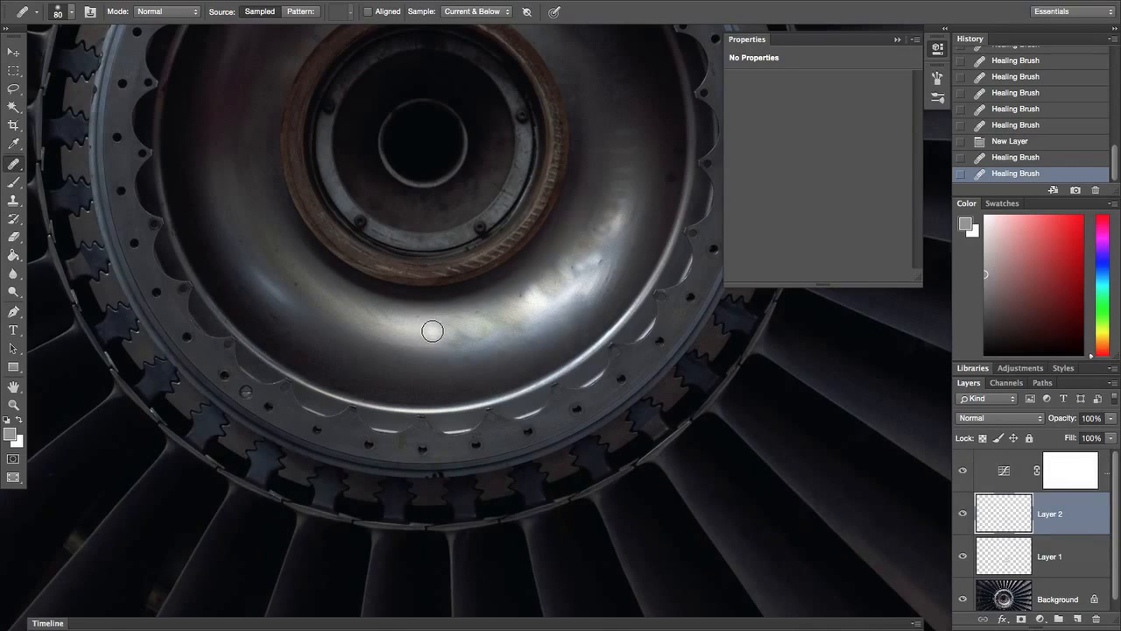
pyautogui.keyDown('alt'); pyautogui.click(420, 338); pyautogui.keyUp('alt')
pyautogui.keyDown('alt'); pyautogui.click(426, 334); pyautogui.keyUp('alt')
pyautogui.moveTo(483, 323)
pyautogui.mouseDown()
pyautogui.moveTo(521, 321)
pyautogui.moveTo(500, 335)
pyautogui.moveTo(530, 303)
pyautogui.mouseUp()
pyautogui.keyDown('alt'); pyautogui.click(437, 335); pyautogui.keyUp('alt')
pyautogui.keyDown('alt'); pyautogui.click(425, 334); pyautogui.keyUp('alt')
pyautogui.click(513, 313)
pyautogui.keyDown('alt'); pyautogui.click(412, 334); pyautogui.keyUp('alt')
pyautogui.moveTo(455, 337); pyautogui.dragTo(480, 332)
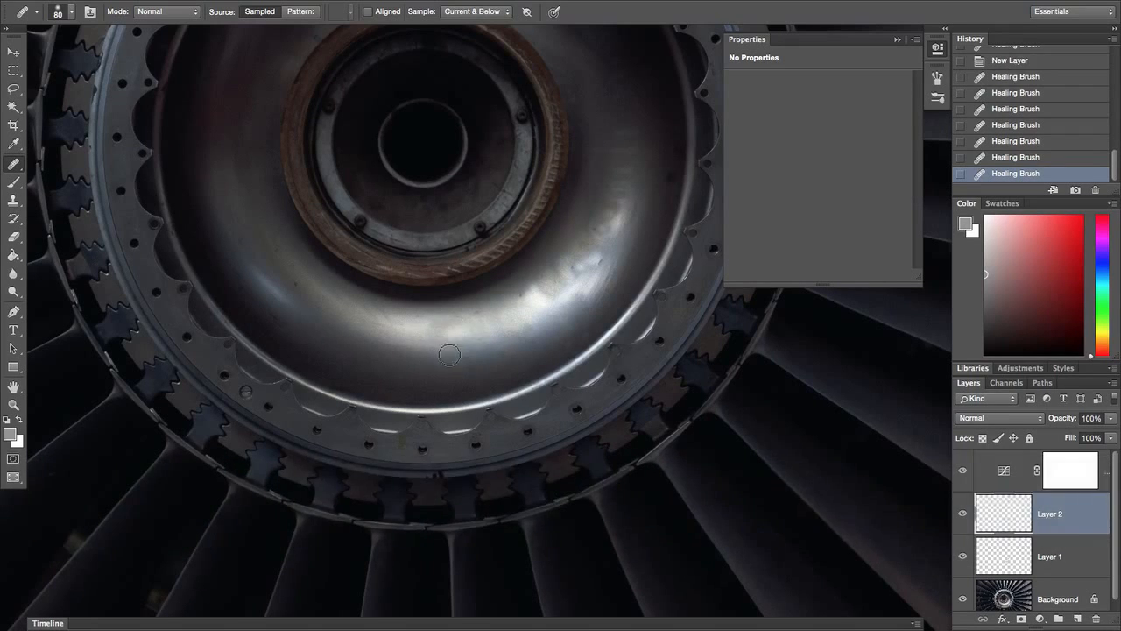
# Step: Heal the mottled lower-right highlight of the metal hub on Layer 2, repeatedly sampling the smooth bright band beside it
pyautogui.keyDown('alt'); pyautogui.click(459, 338); pyautogui.keyUp('alt')
pyautogui.moveTo(545, 298); pyautogui.dragTo(573, 278)
pyautogui.moveTo(514, 339); pyautogui.dragTo(480, 350)
pyautogui.keyDown('alt'); pyautogui.click(453, 332); pyautogui.keyUp('alt')
pyautogui.moveTo(516, 293)
pyautogui.mouseDown()
pyautogui.moveTo(524, 285)
pyautogui.moveTo(506, 306)
pyautogui.mouseUp()
pyautogui.keyDown('alt'); pyautogui.click(456, 317); pyautogui.keyUp('alt')
pyautogui.keyDown('alt'); pyautogui.click(456, 326); pyautogui.keyUp('alt')
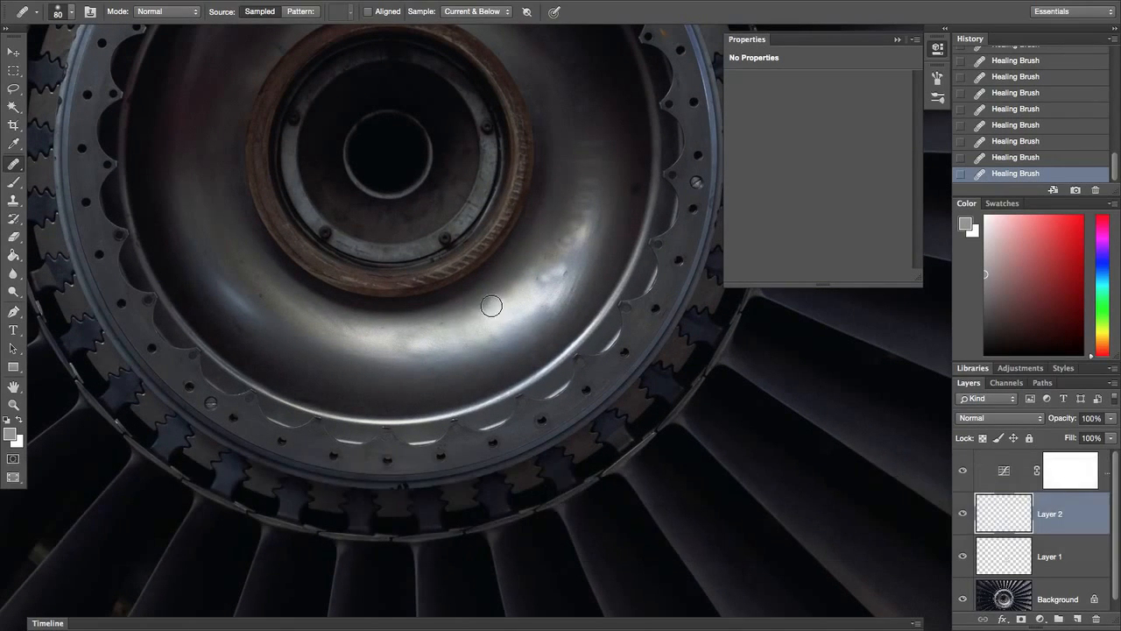
pyautogui.keyDown('alt'); pyautogui.click(454, 338); pyautogui.keyUp('alt')
pyautogui.moveTo(507, 306)
pyautogui.mouseDown()
pyautogui.moveTo(523, 285)
pyautogui.moveTo(564, 274)
pyautogui.mouseUp()
pyautogui.keyDown('alt'); pyautogui.click(485, 331); pyautogui.keyUp('alt')
pyautogui.keyDown('alt'); pyautogui.click(514, 318); pyautogui.keyUp('alt')
pyautogui.keyDown('alt'); pyautogui.click(523, 323); pyautogui.keyUp('alt')
# Step: Blend the upper end of the hub's right-hand highlight with the Healing Brush, sampling clean metal above and below it
pyautogui.press('space')
pyautogui.moveTo(542, 318); pyautogui.dragTo(485, 353)
pyautogui.keyDown('alt'); pyautogui.click(538, 234); pyautogui.keyUp('alt')
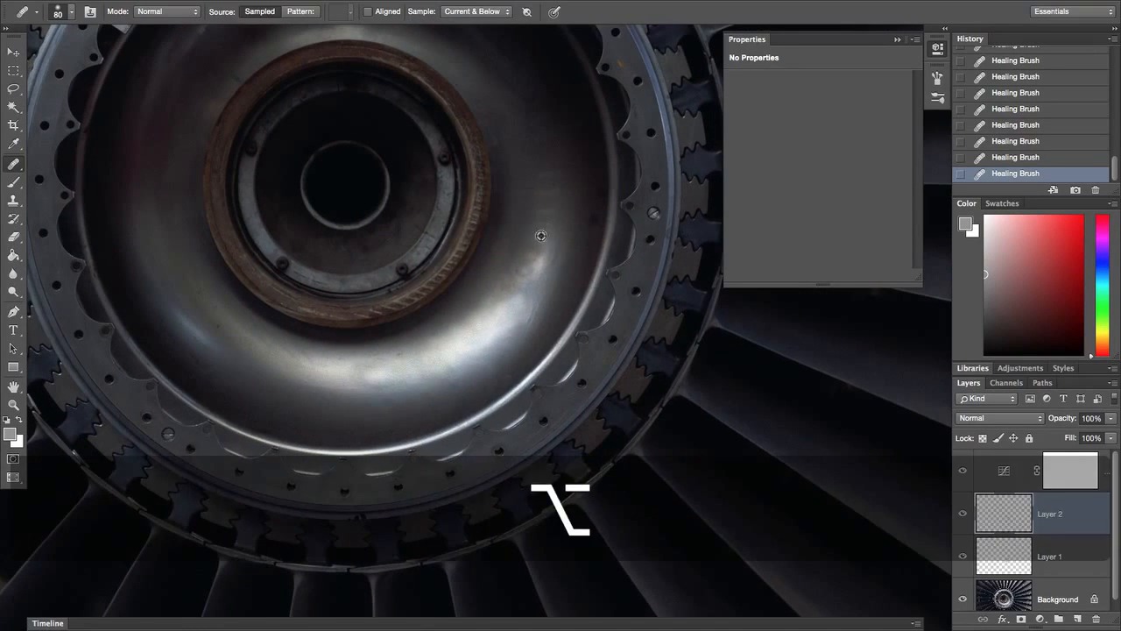
pyautogui.keyDown('alt'); pyautogui.click(487, 347); pyautogui.keyUp('alt')
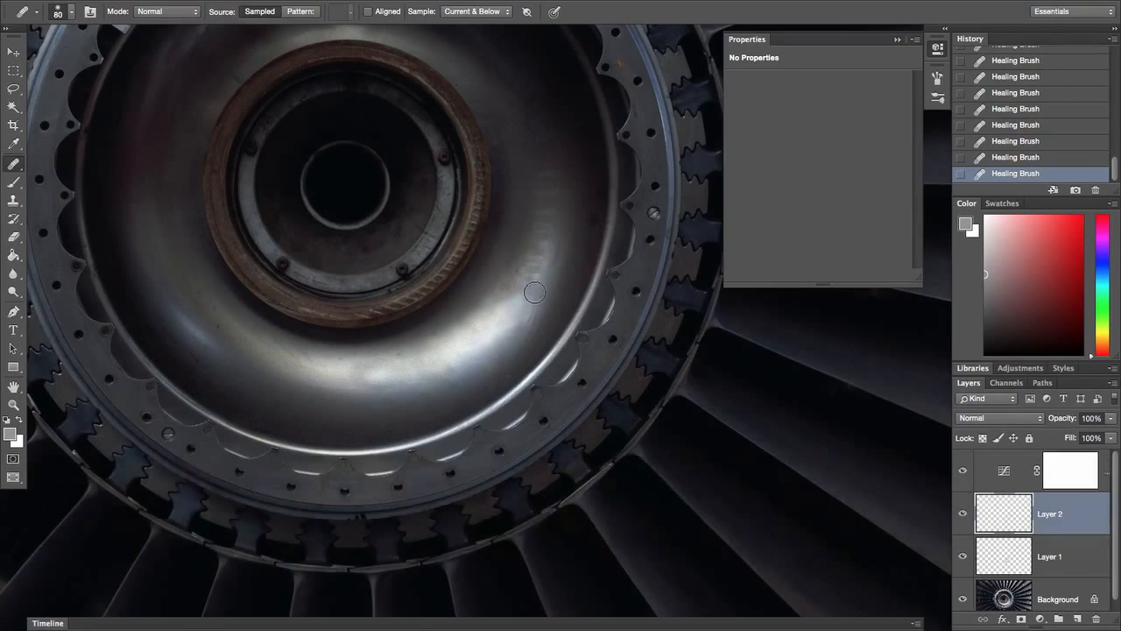
pyautogui.moveTo(530, 290); pyautogui.dragTo(536, 273)
pyautogui.keyDown('alt'); pyautogui.click(480, 335); pyautogui.keyUp('alt')
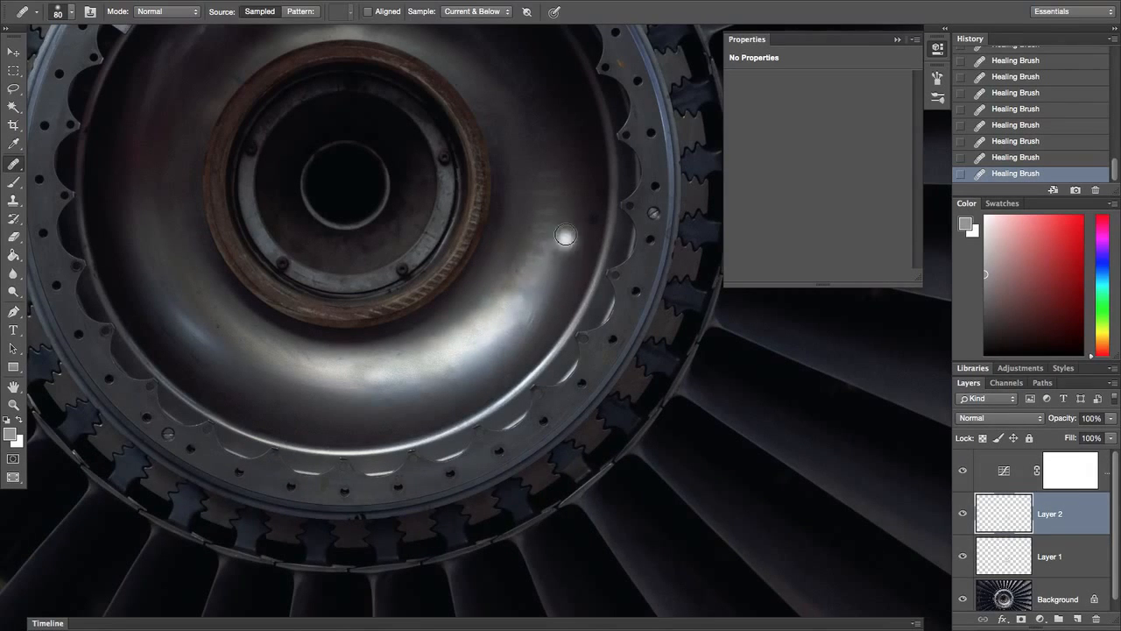
pyautogui.keyDown('alt'); pyautogui.click(534, 261); pyautogui.keyUp('alt')
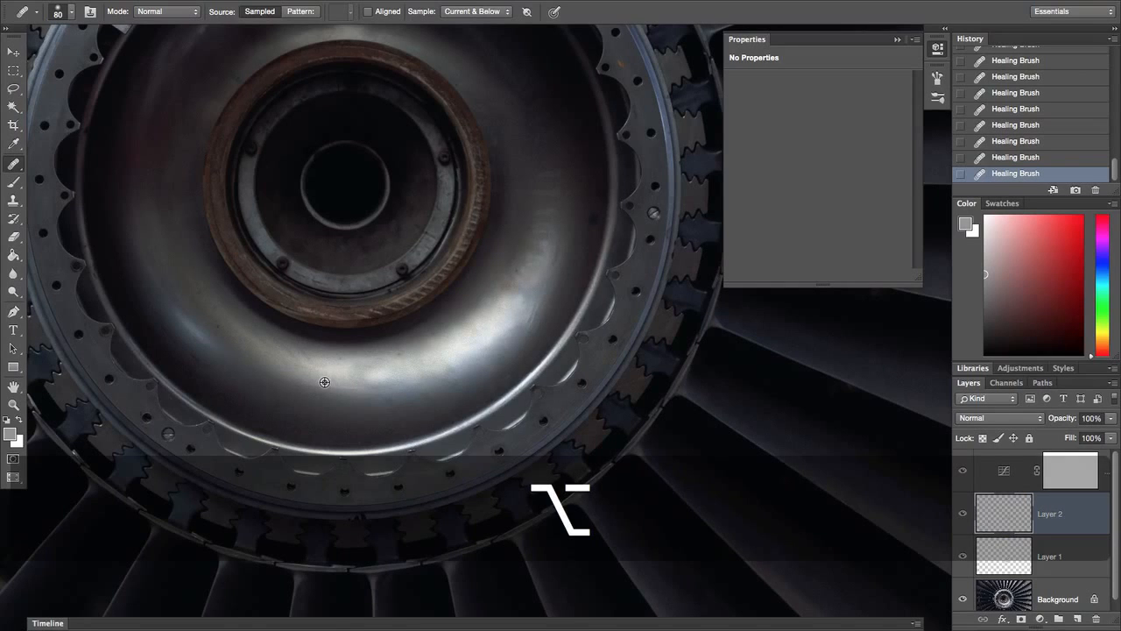
# Step: Even out the hub's bottom highlight and the darker metal just beneath it, sampling nearby parts of the bright band
pyautogui.keyDown('alt'); pyautogui.click(373, 384); pyautogui.keyUp('alt')
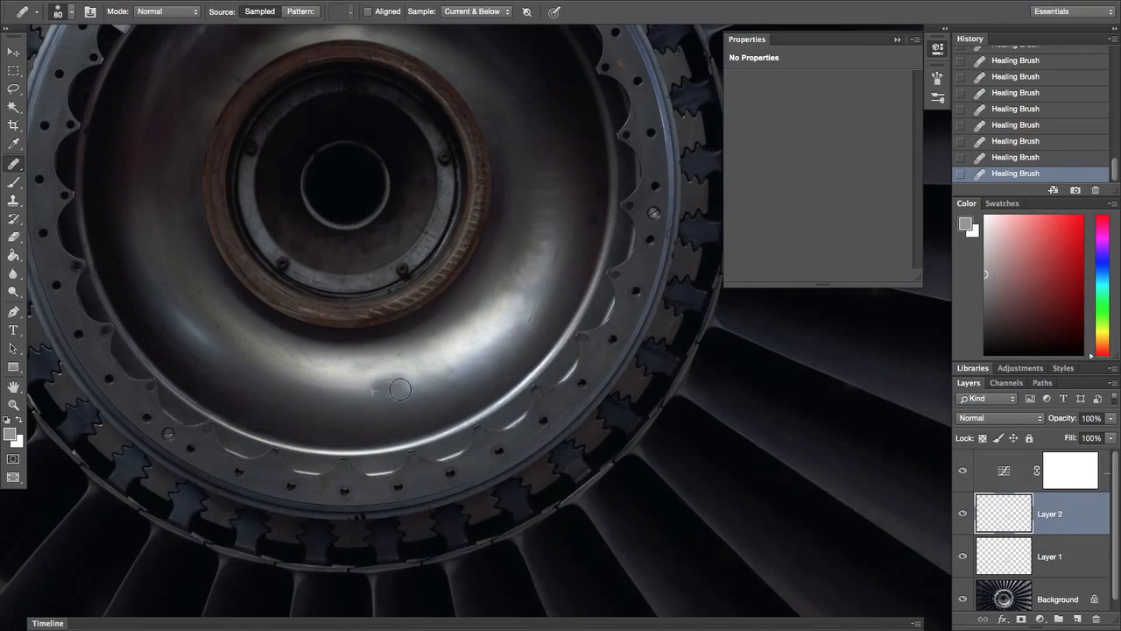
pyautogui.keyDown('alt'); pyautogui.click(481, 347); pyautogui.keyUp('alt')
pyautogui.moveTo(446, 364); pyautogui.dragTo(420, 370)
pyautogui.moveTo(355, 398)
pyautogui.mouseDown()
pyautogui.moveTo(356, 388)
pyautogui.moveTo(415, 380)
pyautogui.moveTo(403, 417)
pyautogui.mouseUp()
pyautogui.keyDown('alt'); pyautogui.click(360, 378); pyautogui.keyUp('alt')
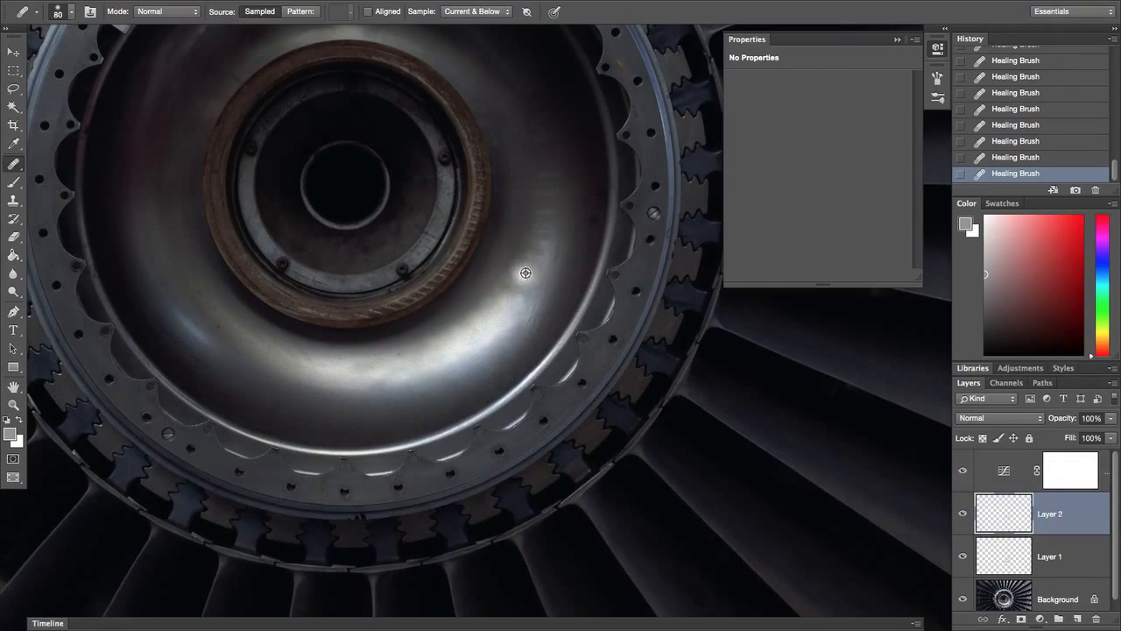
# Step: Rework the transition between the right-hand and bottom highlights with the Healing Brush, resampling smooth metal along the curve
pyautogui.keyDown('alt'); pyautogui.click(529, 240); pyautogui.keyUp('alt')
pyautogui.moveTo(518, 282); pyautogui.dragTo(511, 293)
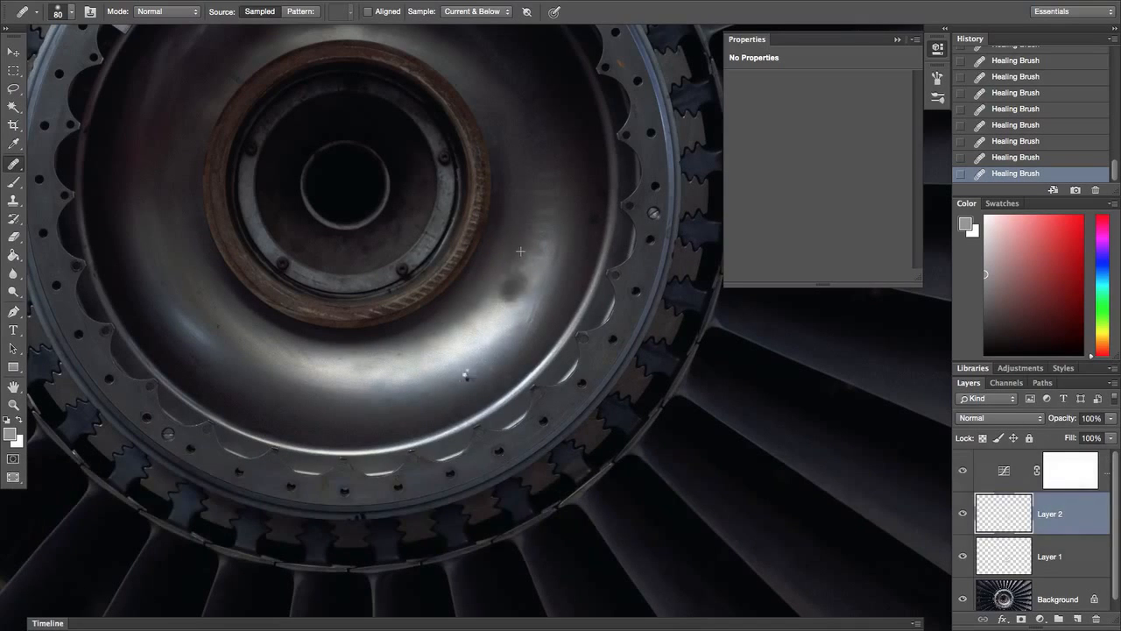
pyautogui.keyDown('alt'); pyautogui.click(478, 332); pyautogui.keyUp('alt')
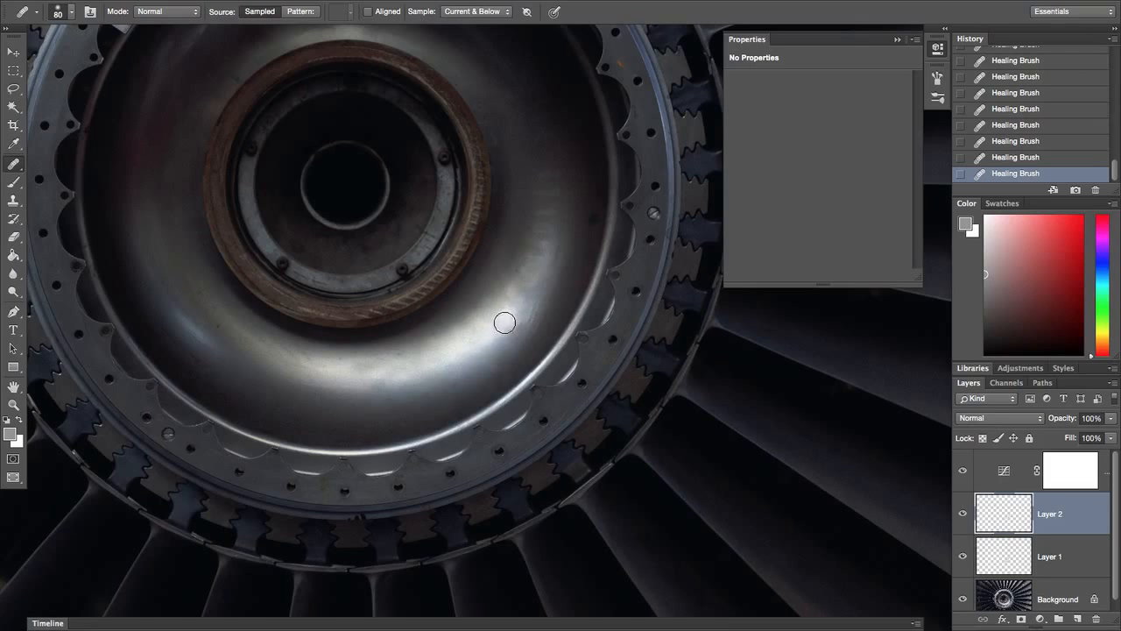
pyautogui.keyDown('alt'); pyautogui.click(496, 307); pyautogui.keyUp('alt')
pyautogui.keyDown('alt'); pyautogui.click(470, 320); pyautogui.keyUp('alt')
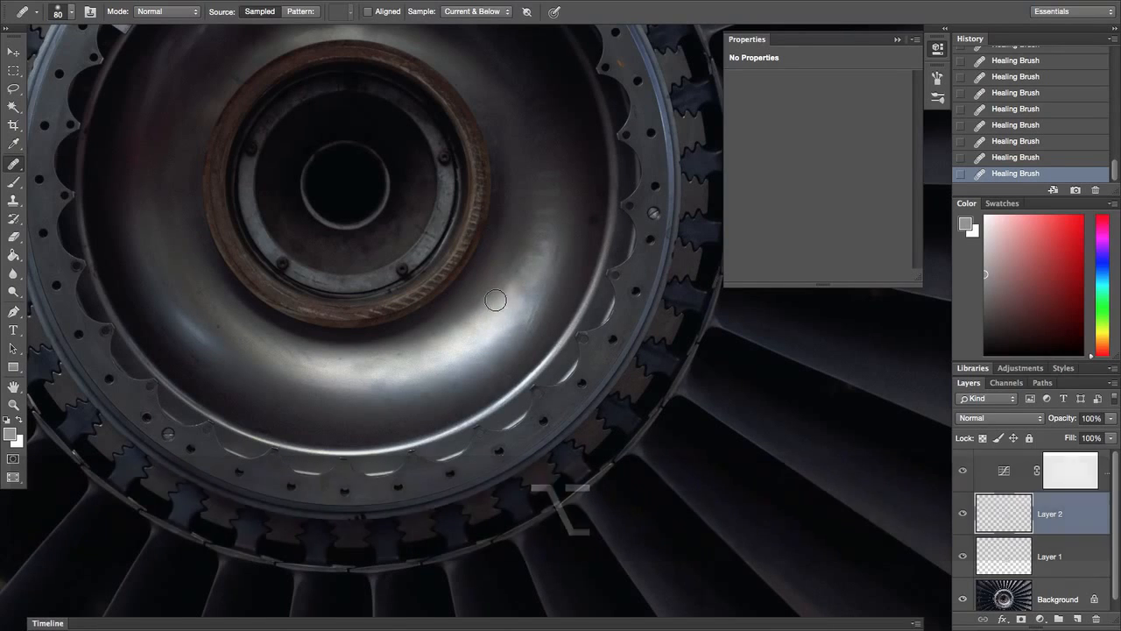
pyautogui.keyDown('alt'); pyautogui.click(449, 346); pyautogui.keyUp('alt')
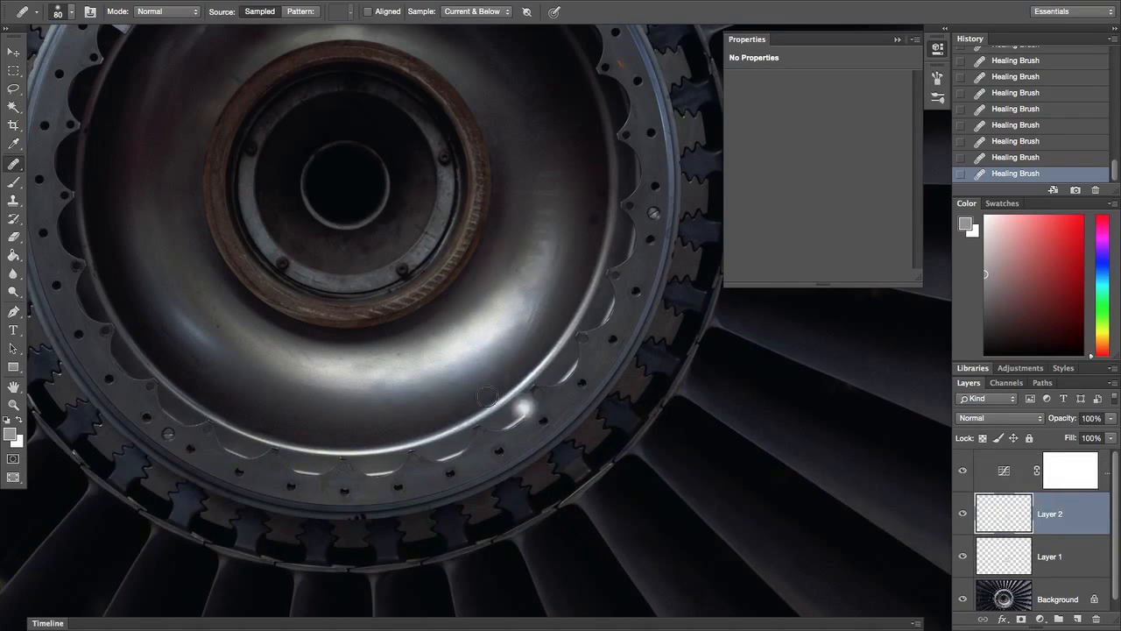
# Step: Heal the uneven spots at the bottom centre of the highlight, sampling the bright metal on either side
pyautogui.keyDown('alt'); pyautogui.click(336, 365); pyautogui.keyUp('alt')
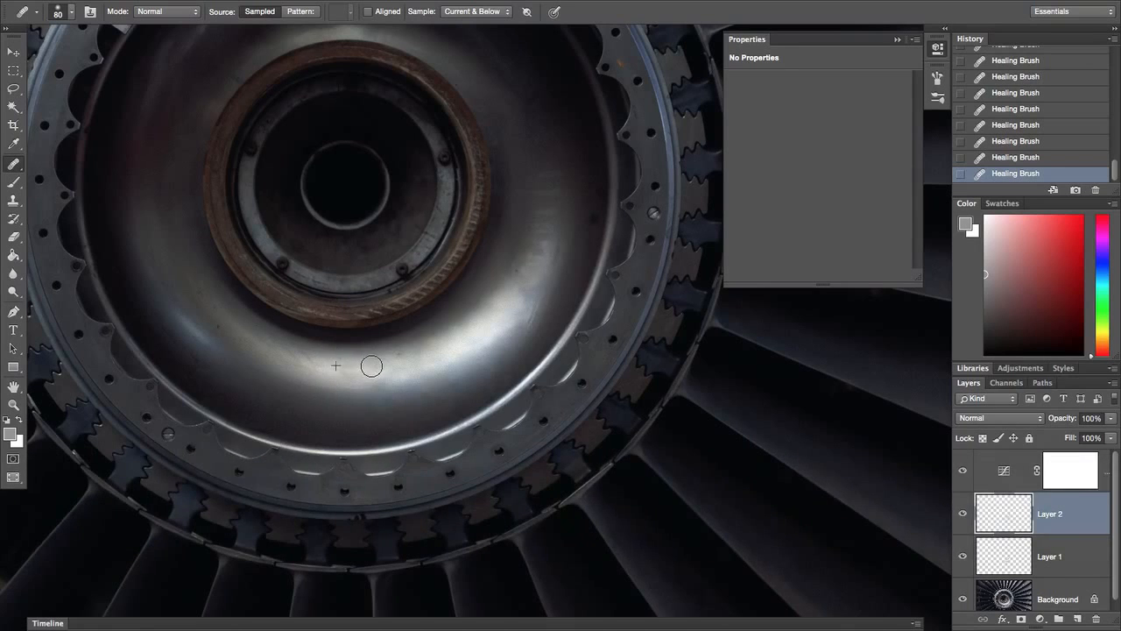
pyautogui.keyDown('alt'); pyautogui.click(307, 360); pyautogui.keyUp('alt')
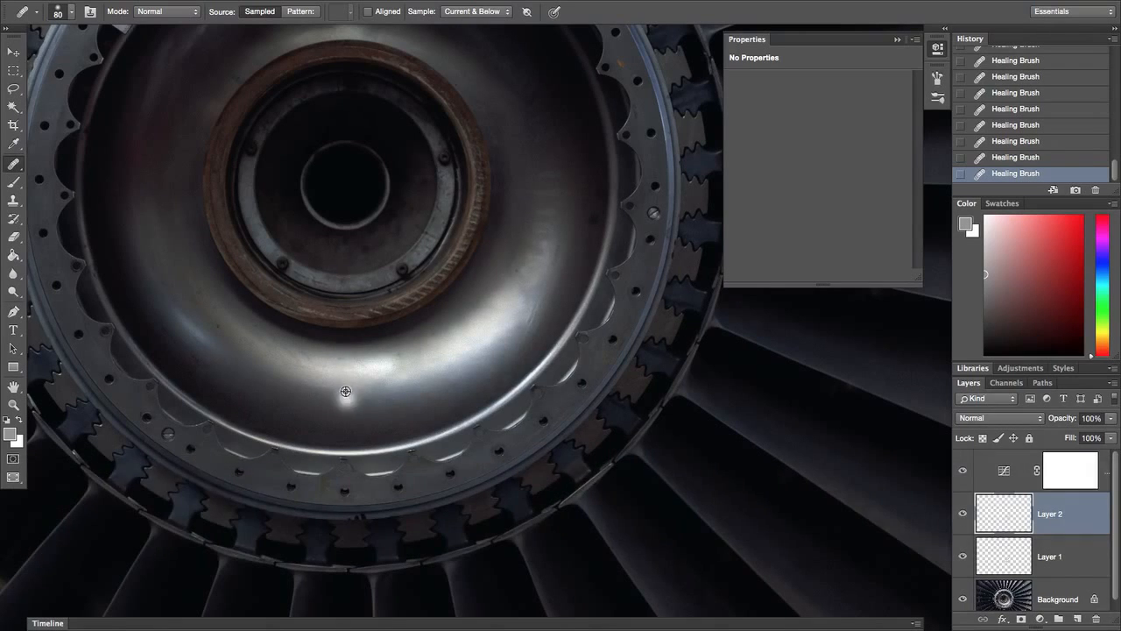
pyautogui.press('alt')
pyautogui.keyDown('alt'); pyautogui.click(413, 345); pyautogui.keyUp('alt')
pyautogui.click(376, 373)
pyautogui.keyDown('alt'); pyautogui.click(324, 366); pyautogui.keyUp('alt')
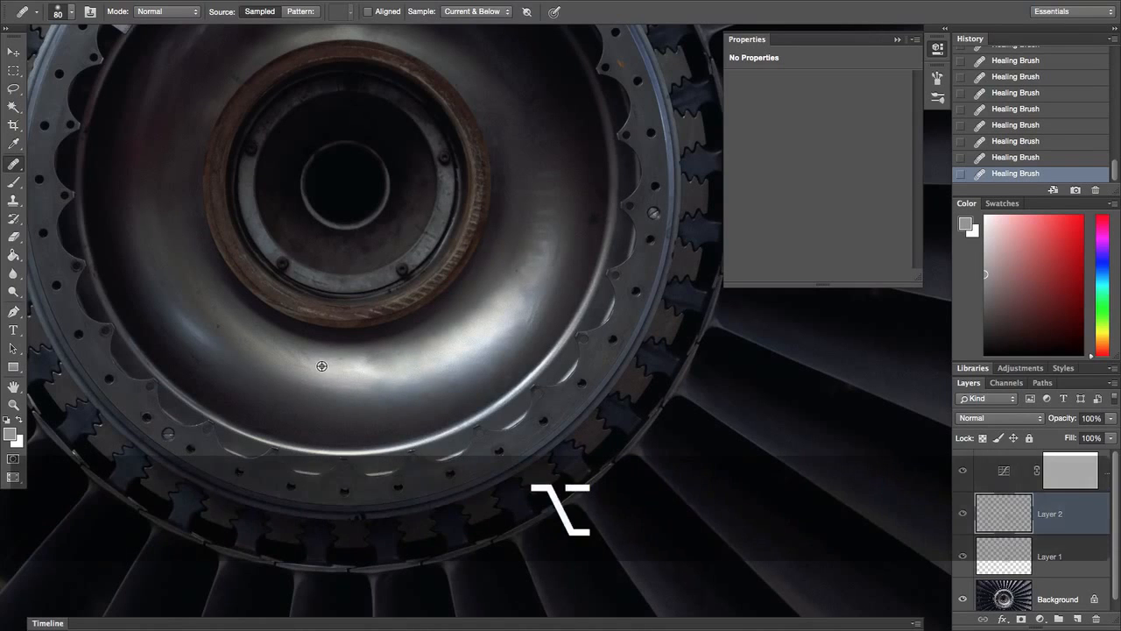
pyautogui.click(368, 366)
pyautogui.click(386, 406)
# Step: Dab away the remaining uneven spots in the highlight below the rusty inner ring, sampling the adjacent bright metal
pyautogui.press('super+minus')
pyautogui.press('super+minus')
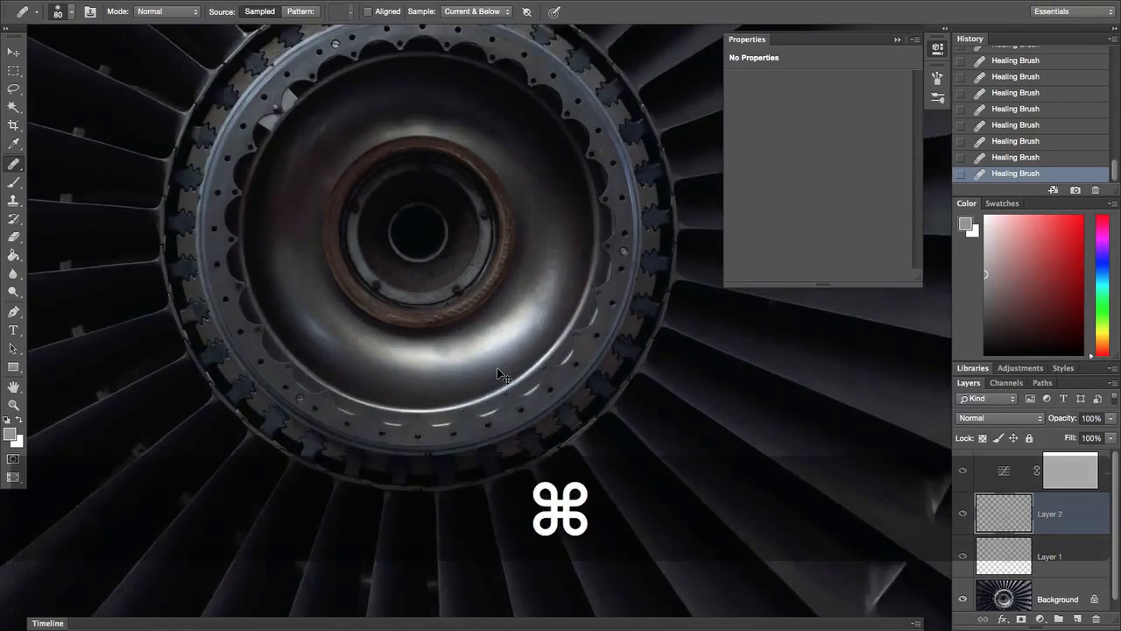
pyautogui.keyDown('alt'); pyautogui.click(451, 350); pyautogui.keyUp('alt')
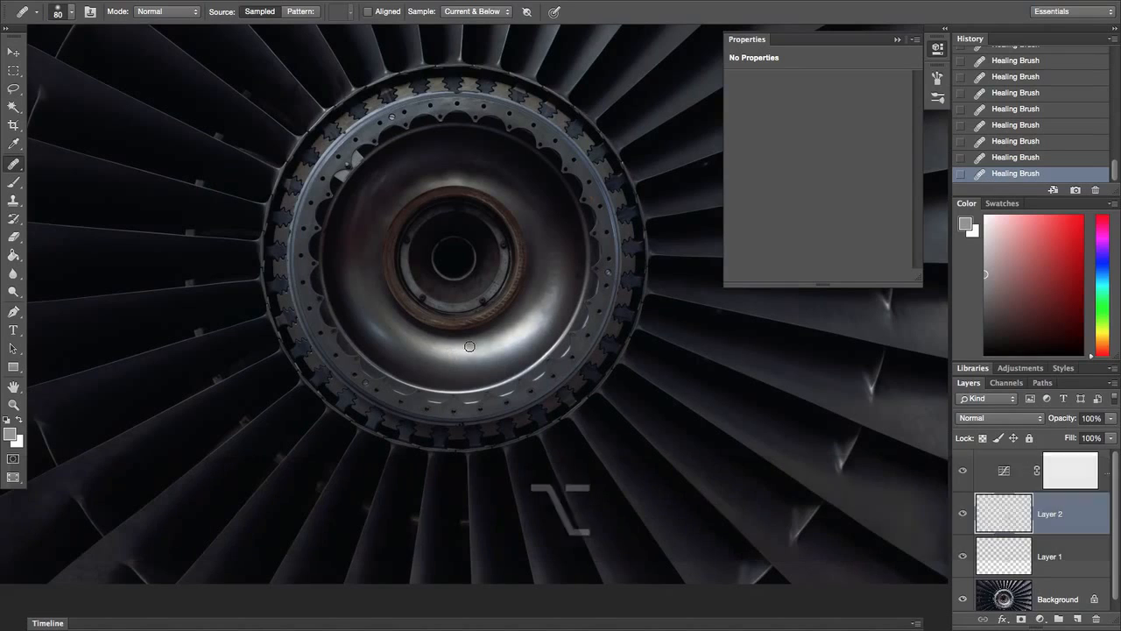
pyautogui.click(474, 350)
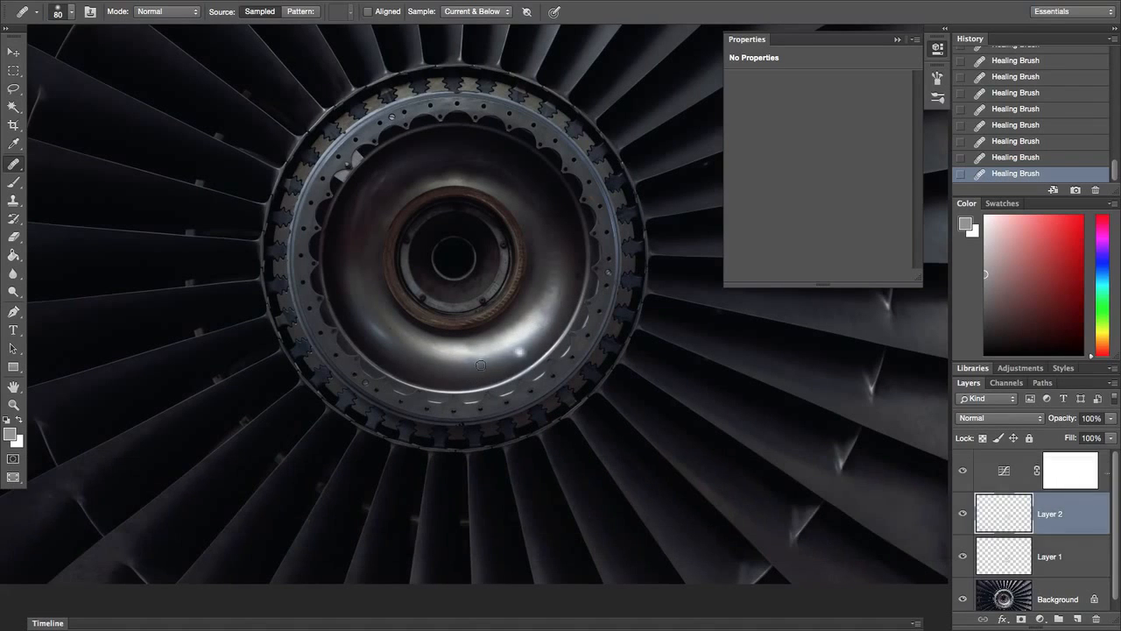
pyautogui.click(415, 326)
# Step: Hide the Curves adjustment layer and inspect the retouched hub up close at its normal brightness
pyautogui.click(987, 472)
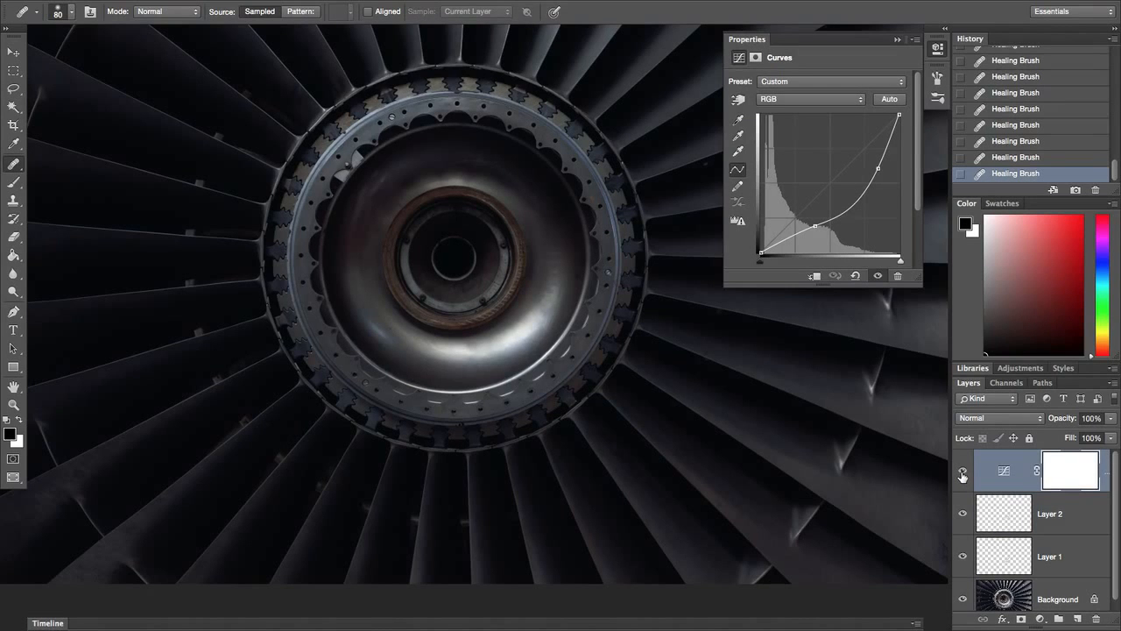
pyautogui.click(962, 474)
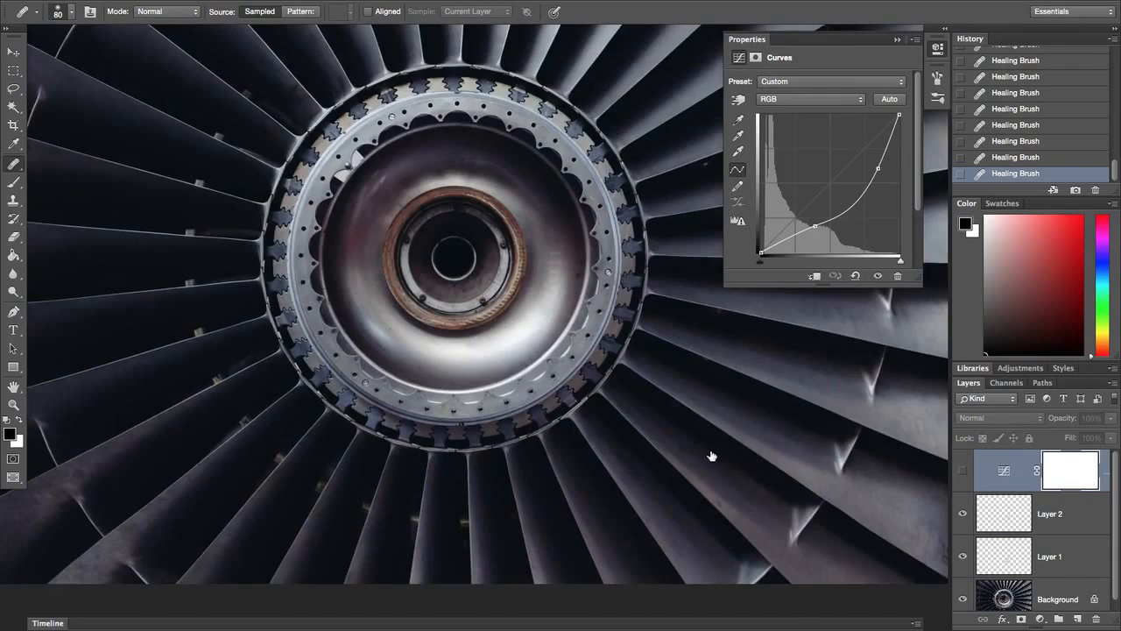
pyautogui.press('super')
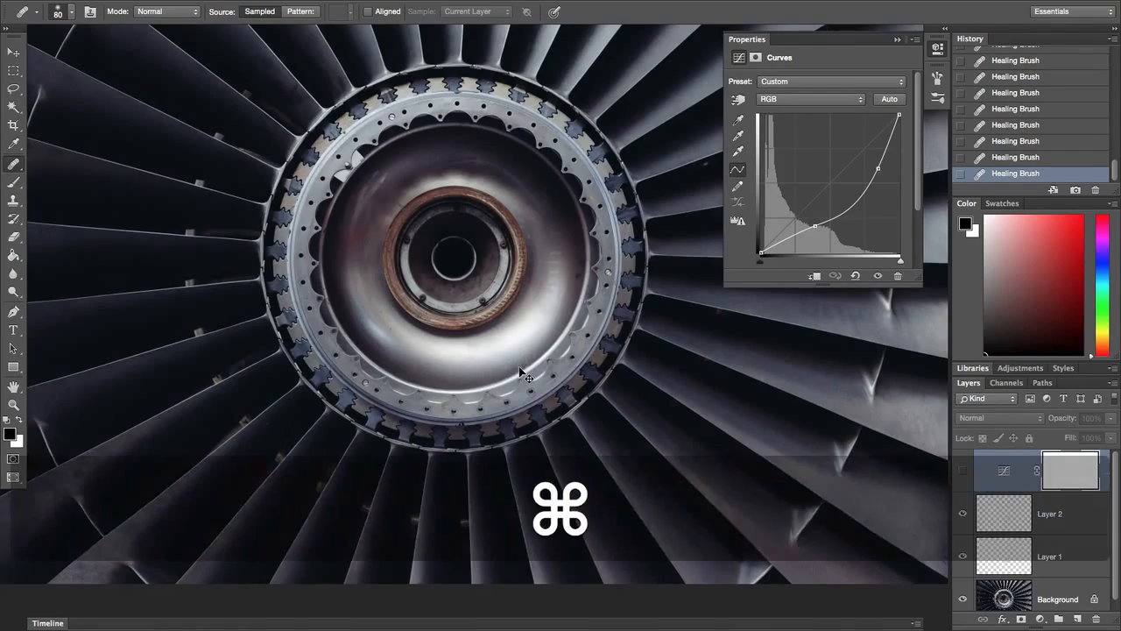
pyautogui.press('super+plus')
pyautogui.press('super+plus')
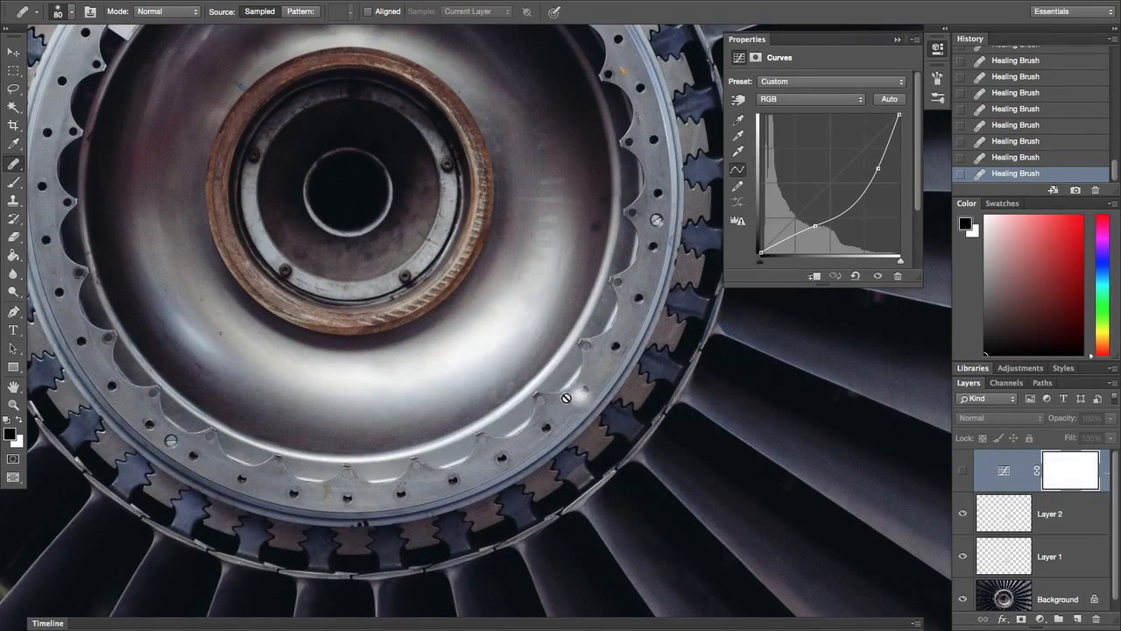
# Step: Show the Curves layer again and darken the image further by lowering the curve's darker control point
pyautogui.click(962, 471)
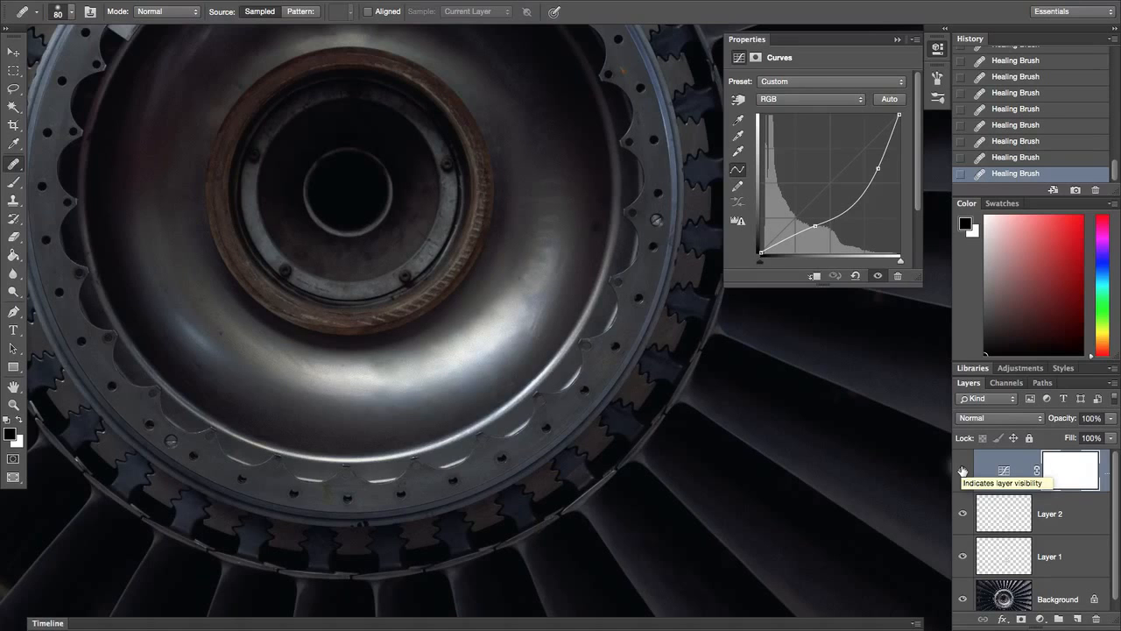
pyautogui.moveTo(819, 228); pyautogui.dragTo(810, 240)
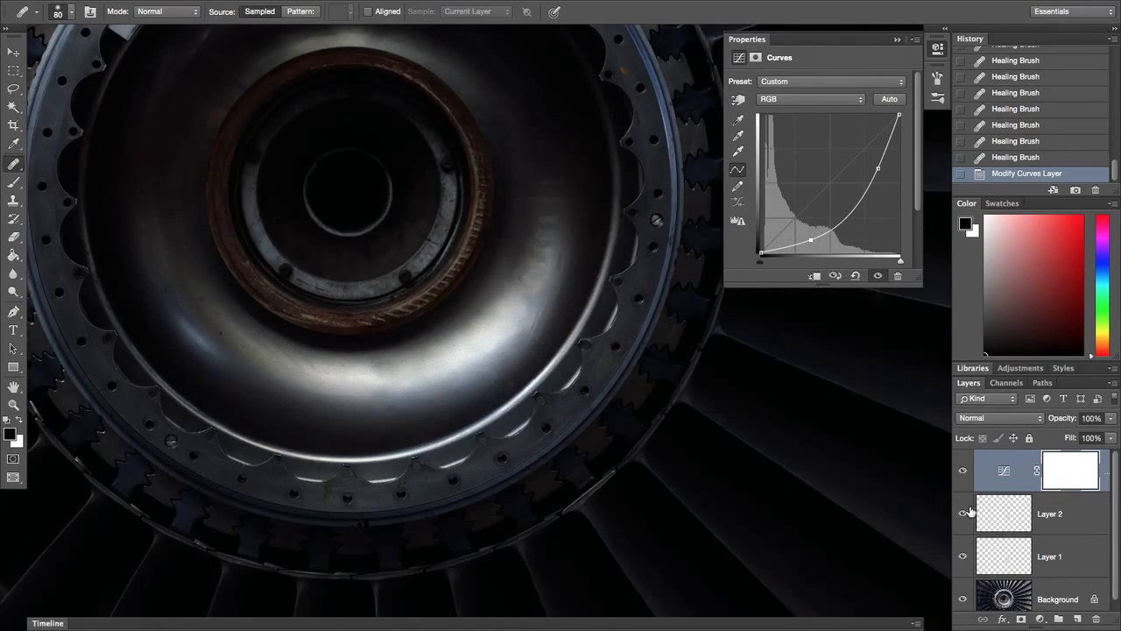
# Step: Hide the Curves layer and toggle the visibility of Layer 1 and Layer 2 to compare the hub before and after healing
pyautogui.click(961, 470)
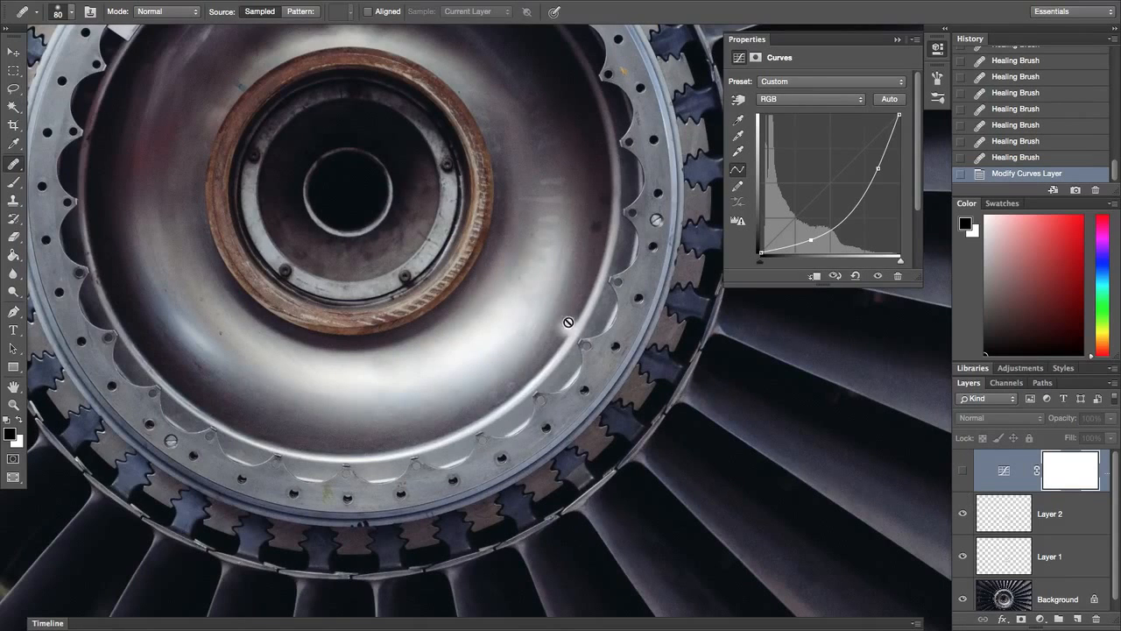
pyautogui.moveTo(962, 513); pyautogui.dragTo(962, 564)
pyautogui.moveTo(961, 565); pyautogui.dragTo(961, 511)
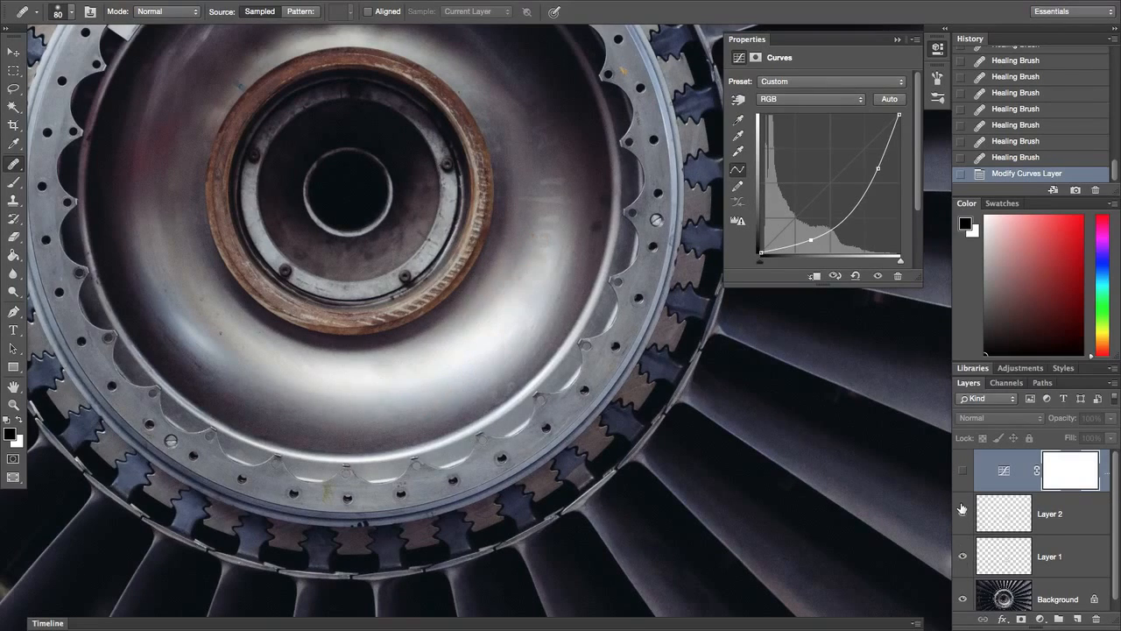